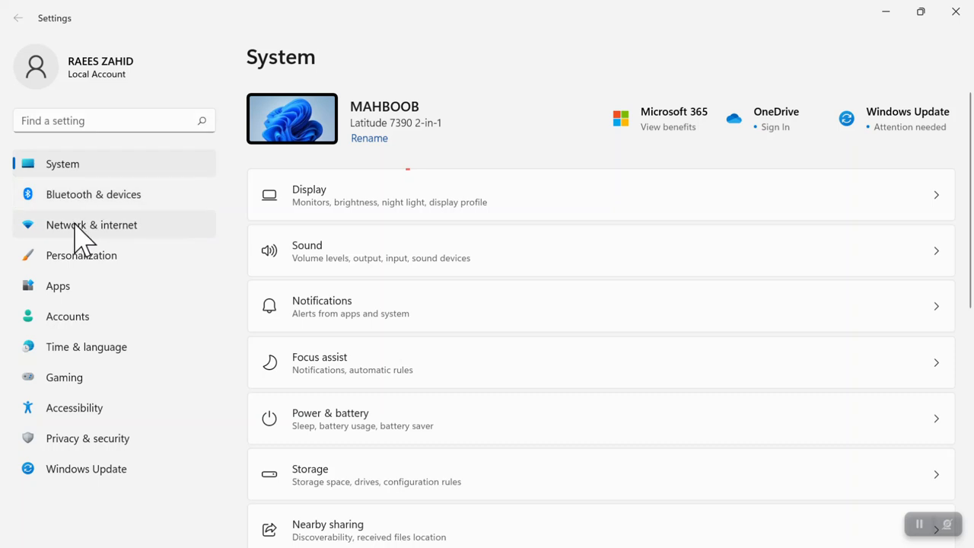
# Step: Look through the Network & internet and Personalization pages, then open the Apps section
pyautogui.click(75, 226)
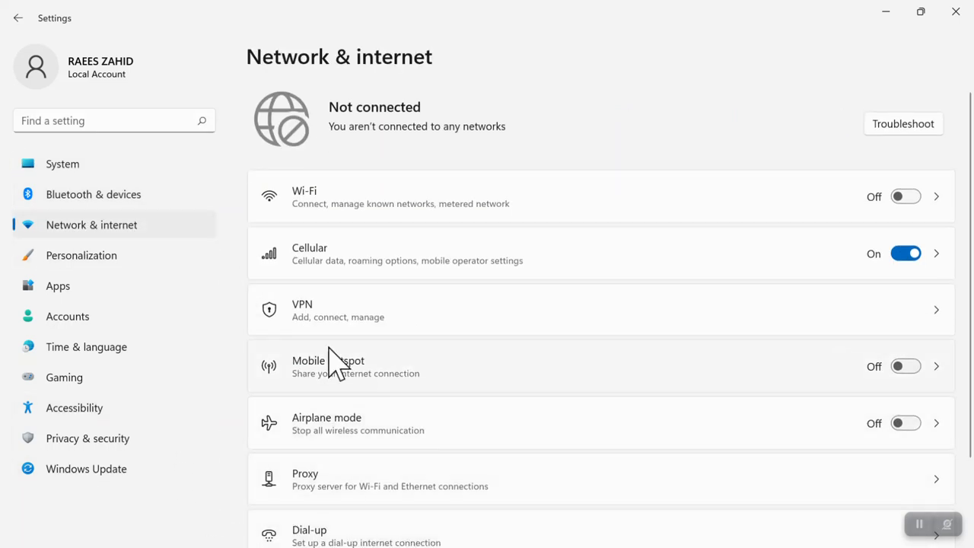
pyautogui.click(90, 259)
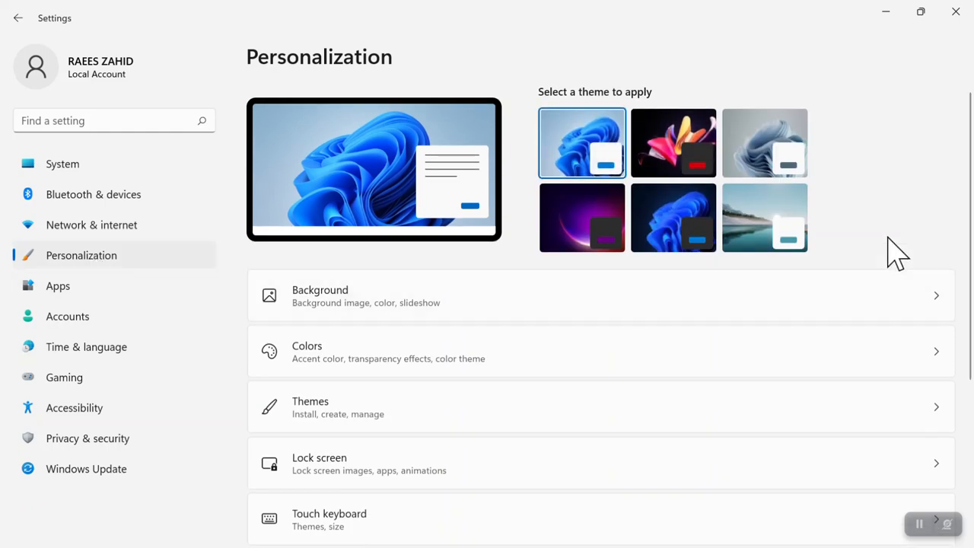
pyautogui.moveTo(971, 137); pyautogui.dragTo(692, 130)
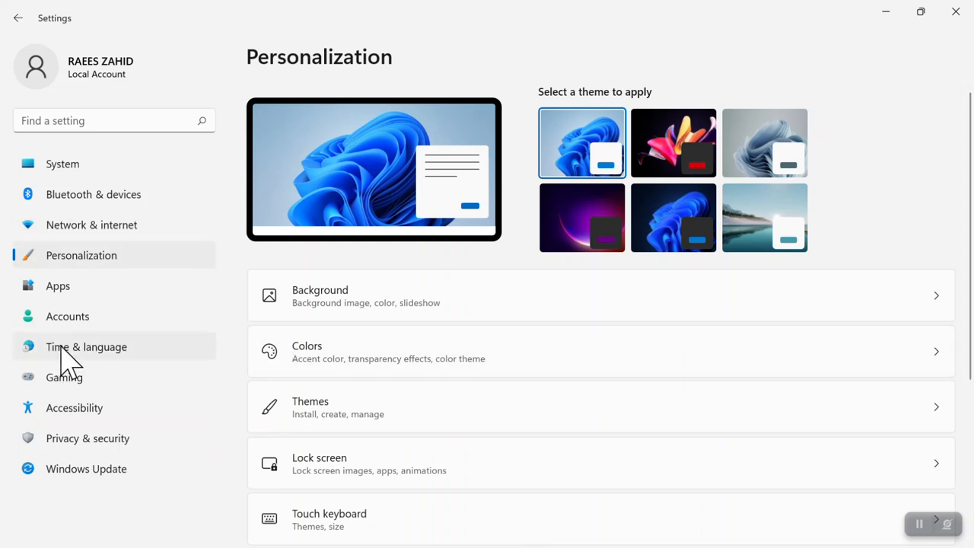
pyautogui.click(58, 286)
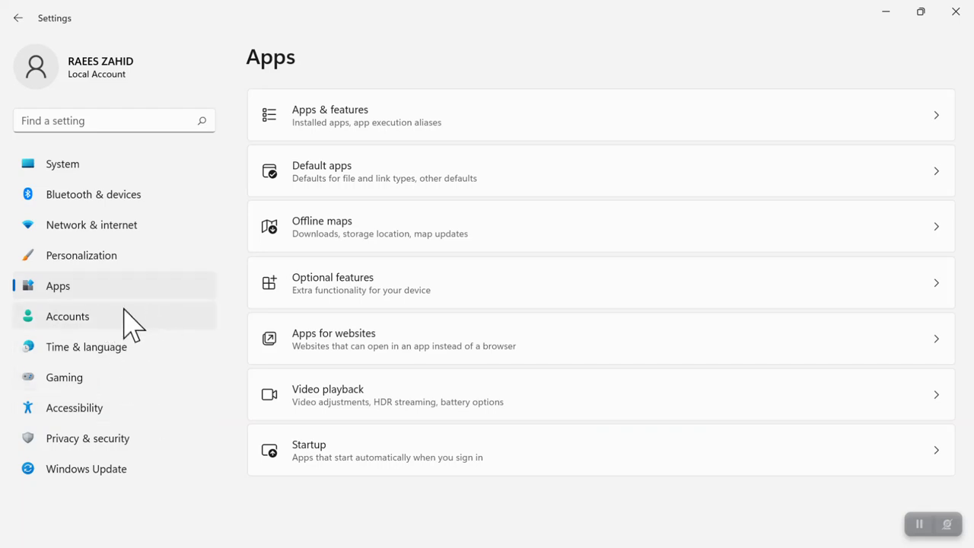
# Step: Open Apps & features and check the app source dropdown twice, keeping it set to Anywhere
pyautogui.click(350, 129)
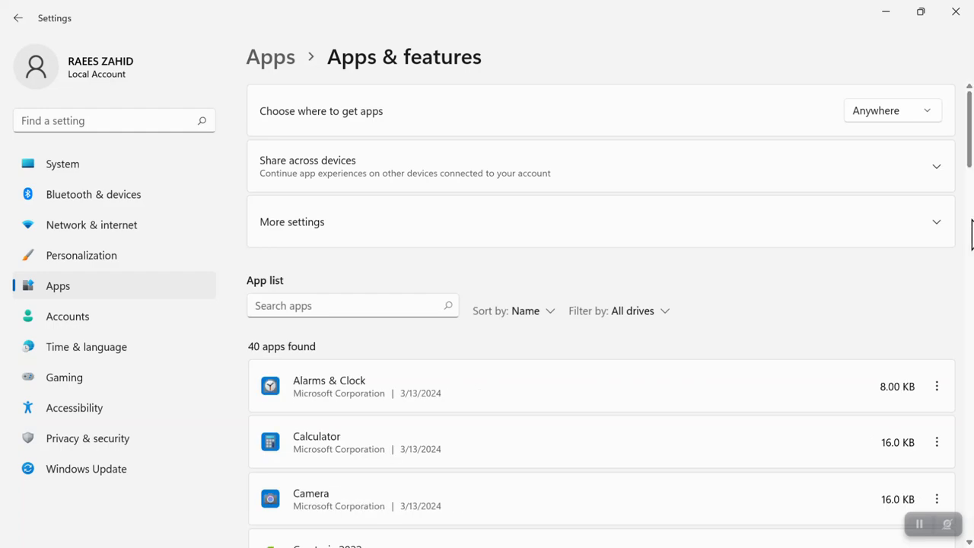
pyautogui.moveTo(969, 143)
pyautogui.mouseDown()
pyautogui.moveTo(959, 322)
pyautogui.moveTo(933, 406)
pyautogui.moveTo(935, 510)
pyautogui.moveTo(939, 482)
pyautogui.moveTo(960, 540)
pyautogui.moveTo(971, 140)
pyautogui.mouseUp()
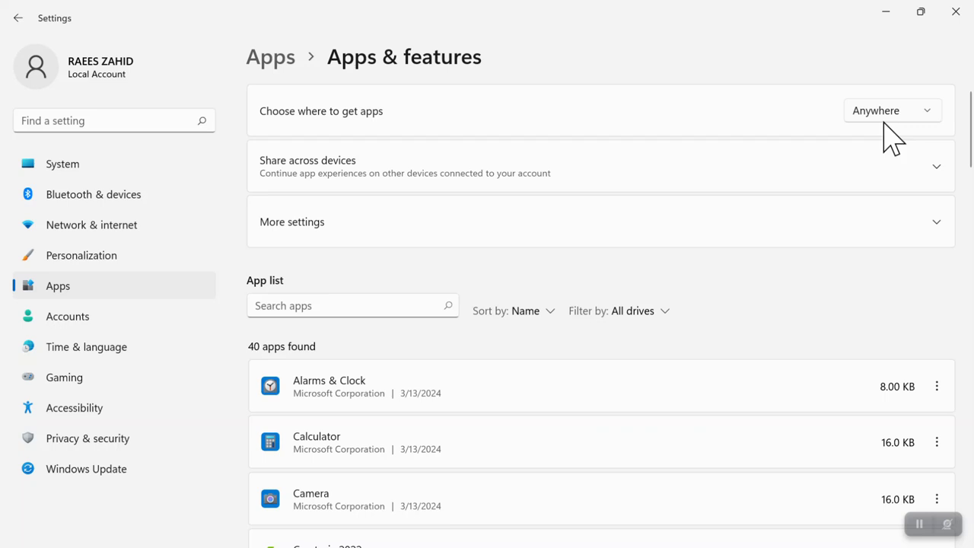
pyautogui.click(930, 113)
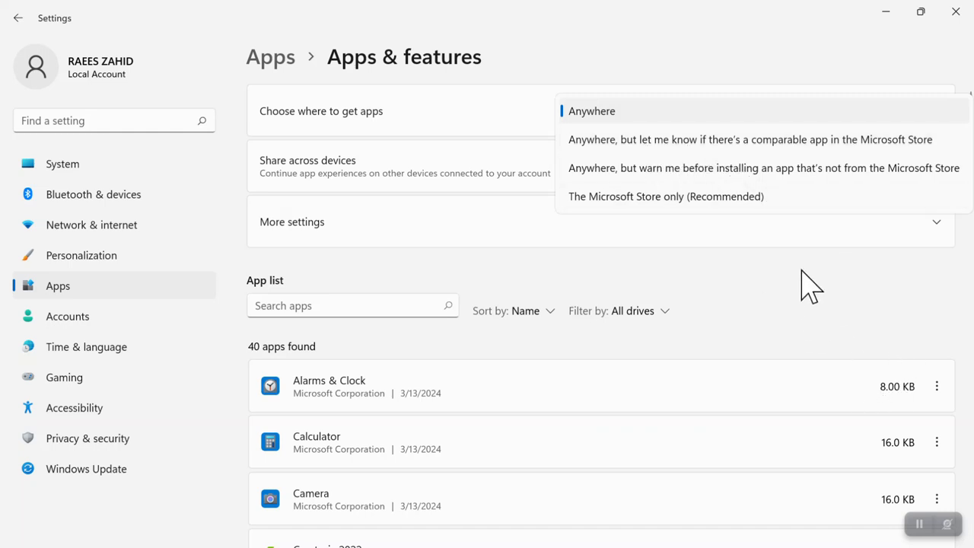
pyautogui.click(481, 101)
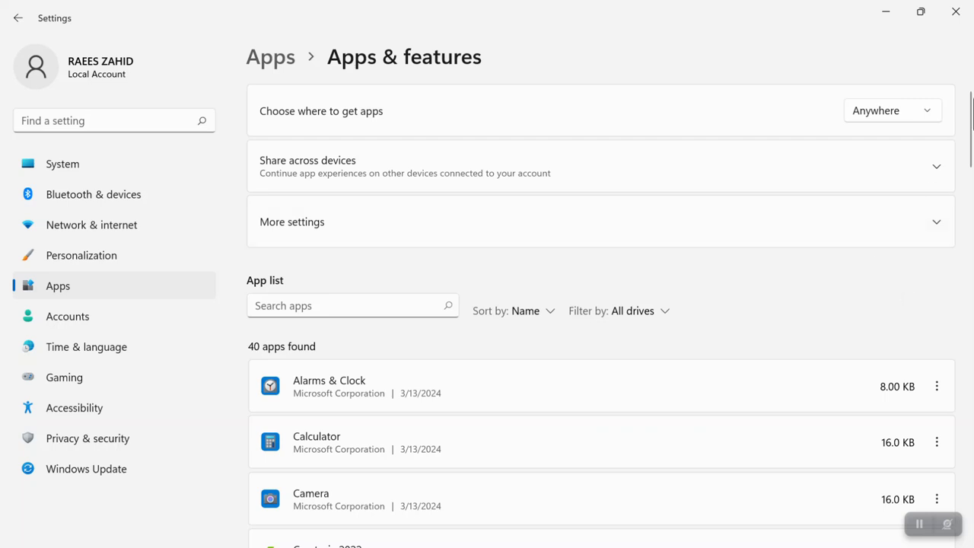
pyautogui.click(925, 114)
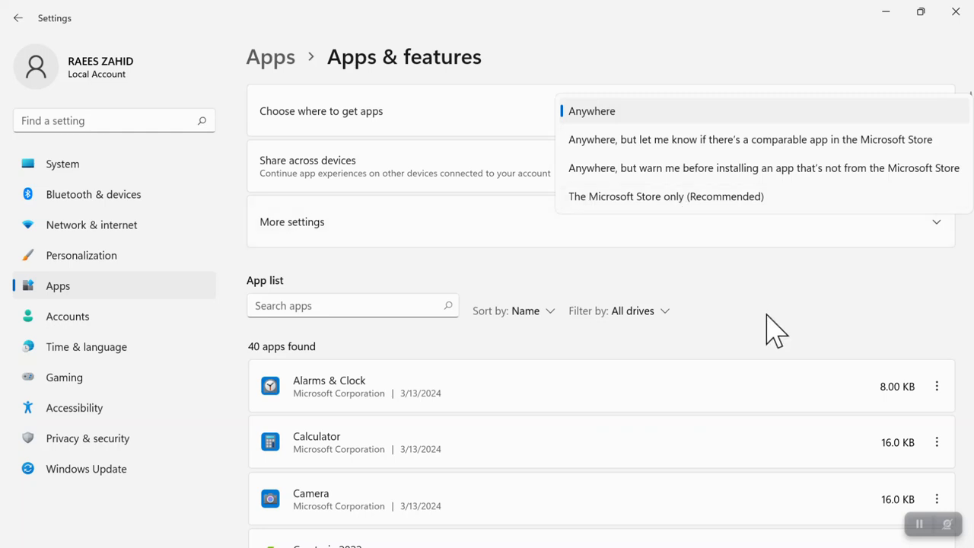
pyautogui.click(757, 69)
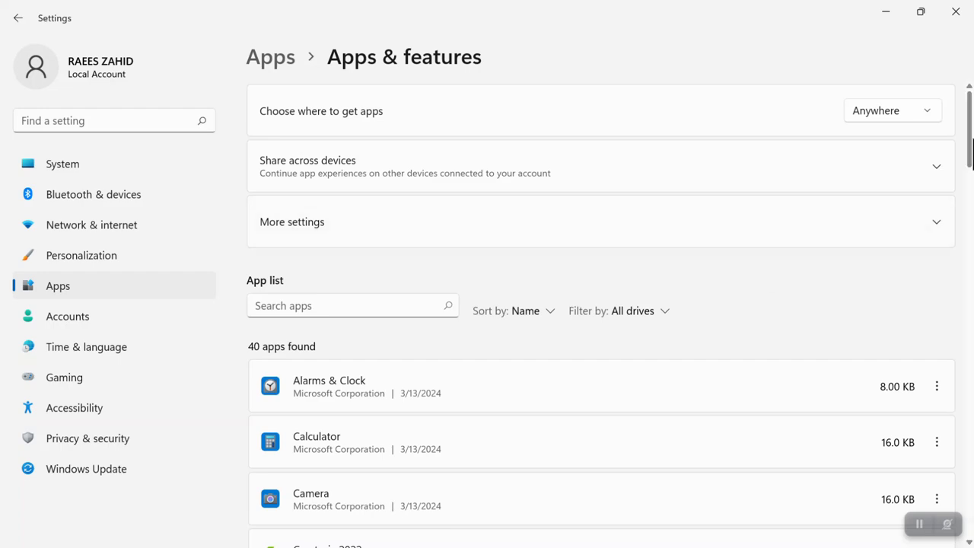
pyautogui.moveTo(971, 130)
pyautogui.mouseDown()
pyautogui.moveTo(972, 213)
pyautogui.moveTo(971, 149)
pyautogui.mouseUp()
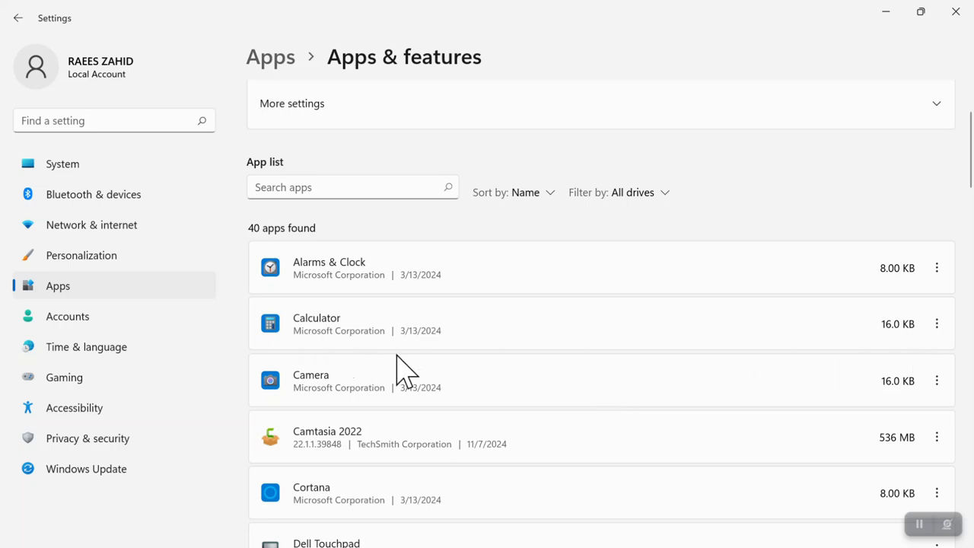
pyautogui.click(935, 326)
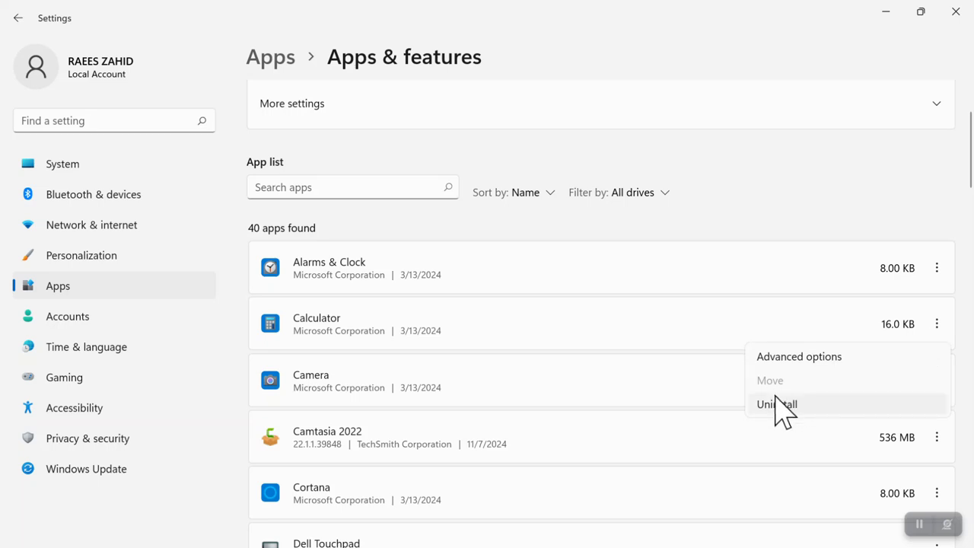
pyautogui.click(539, 377)
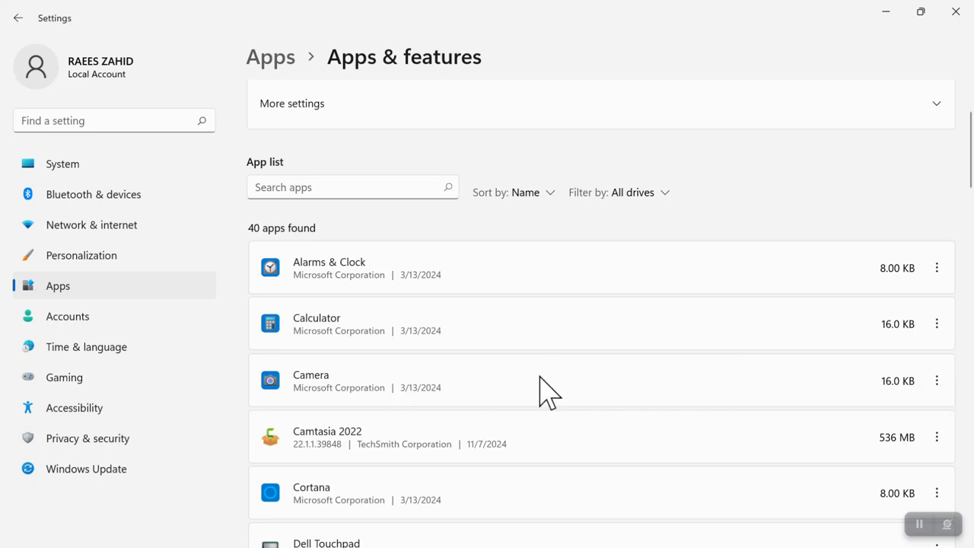
pyautogui.click(937, 381)
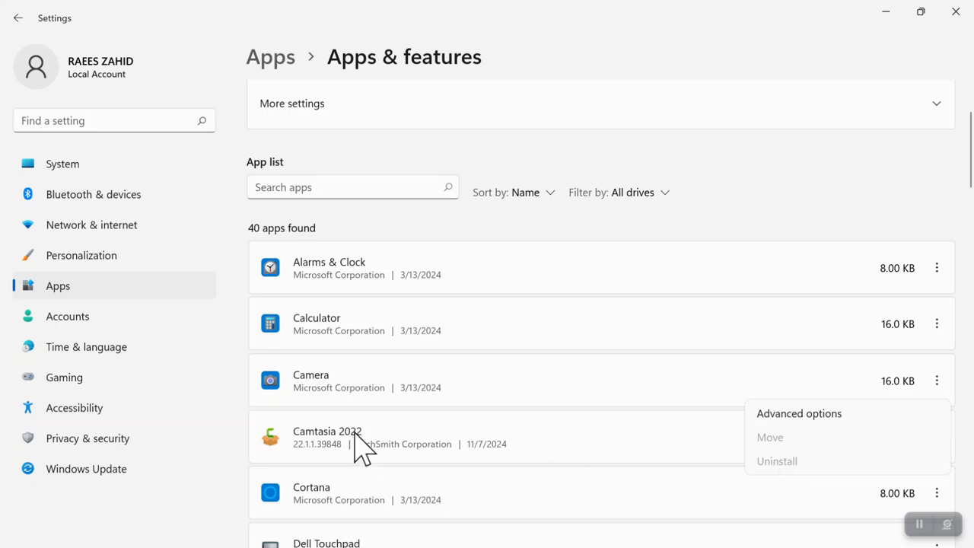
pyautogui.click(355, 449)
pyautogui.click(937, 438)
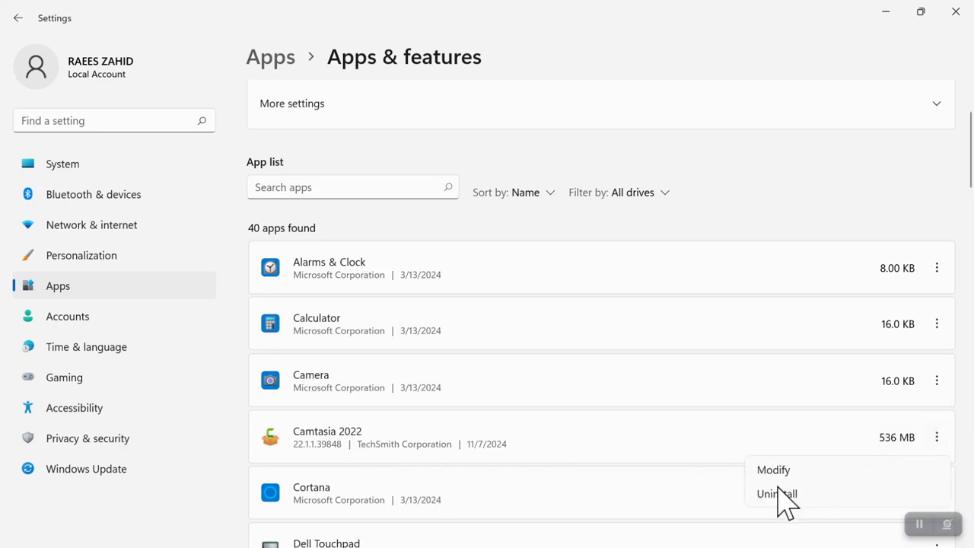
pyautogui.click(783, 497)
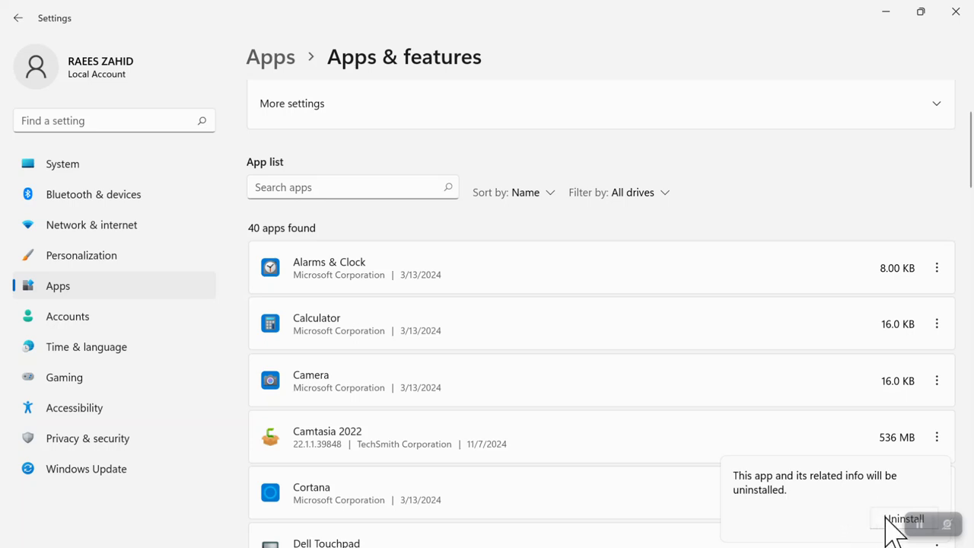
pyautogui.click(828, 220)
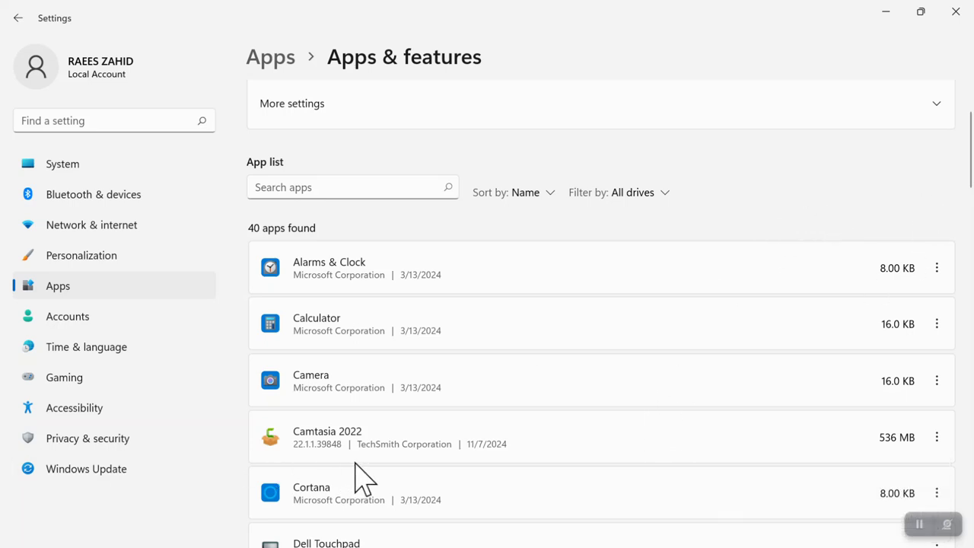
# Step: Minimize Settings, select the formula file icon on the desktop, view its options, then deselect it
pyautogui.click(887, 13)
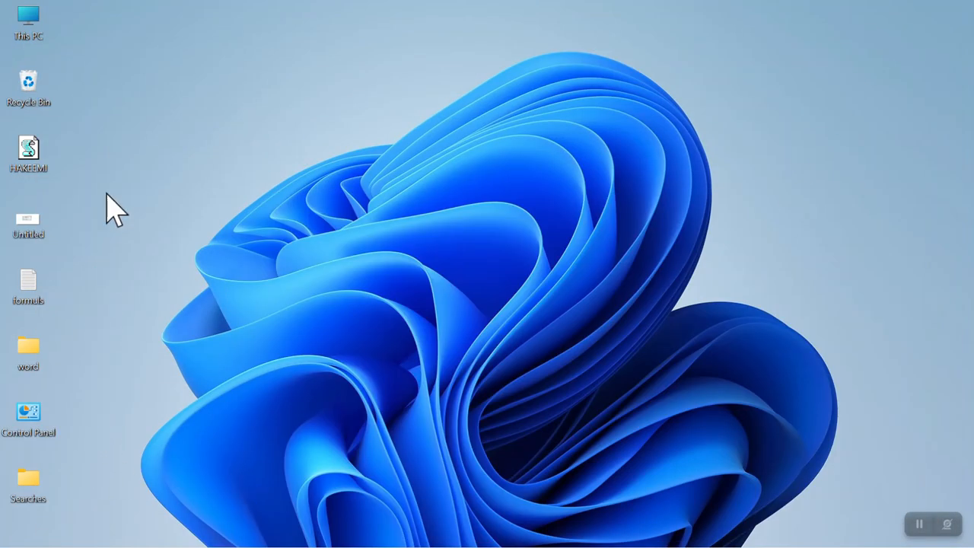
pyautogui.moveTo(91, 253); pyautogui.dragTo(30, 294)
pyautogui.rightClick(29, 294)
pyautogui.click(305, 268)
# Step: Restore Settings, view the Your Phone app's options, then go back to the Apps page
pyautogui.moveTo(495, 546)
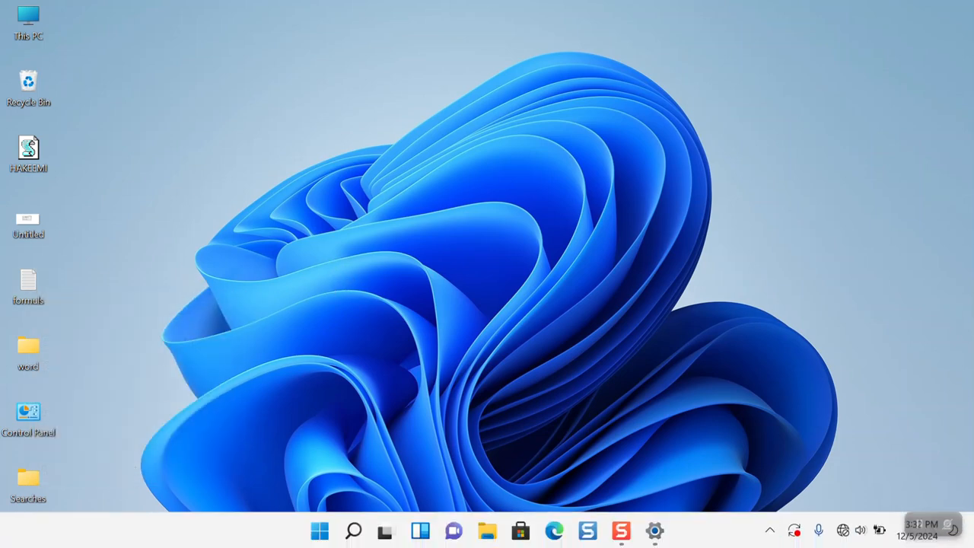
pyautogui.click(653, 531)
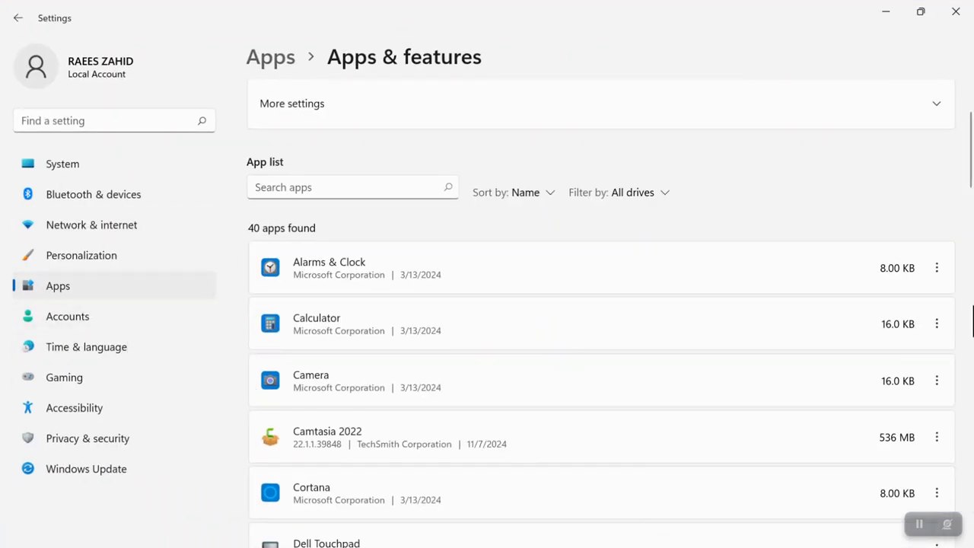
pyautogui.moveTo(972, 152); pyautogui.dragTo(950, 518)
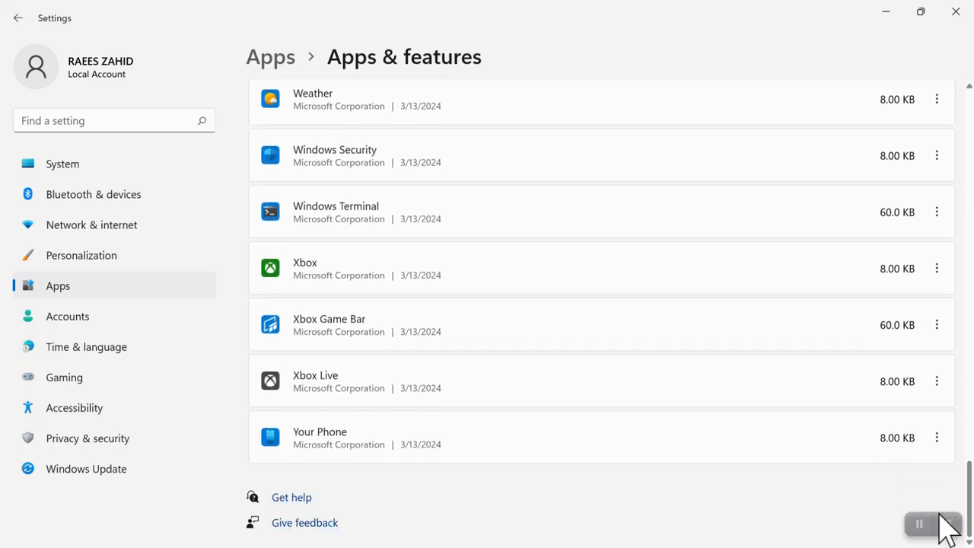
pyautogui.click(928, 445)
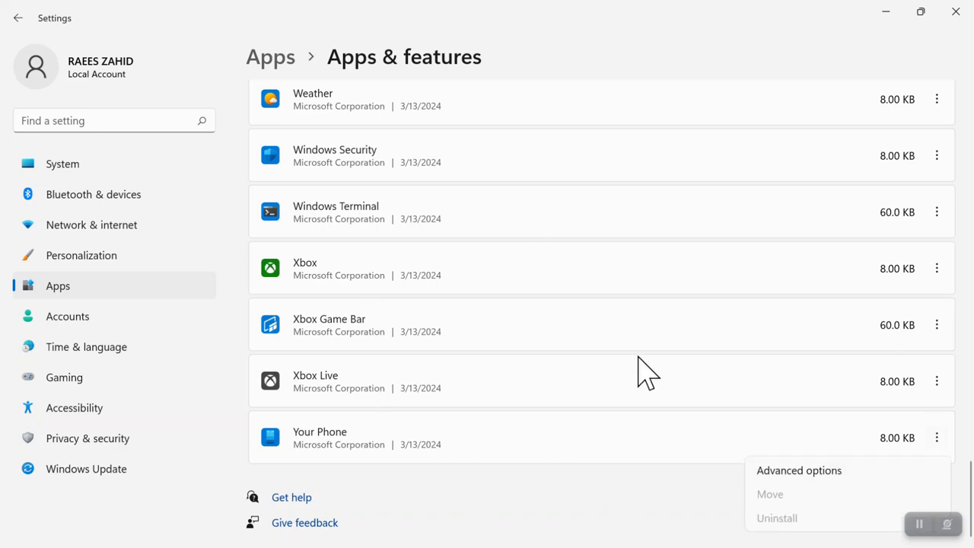
pyautogui.click(507, 525)
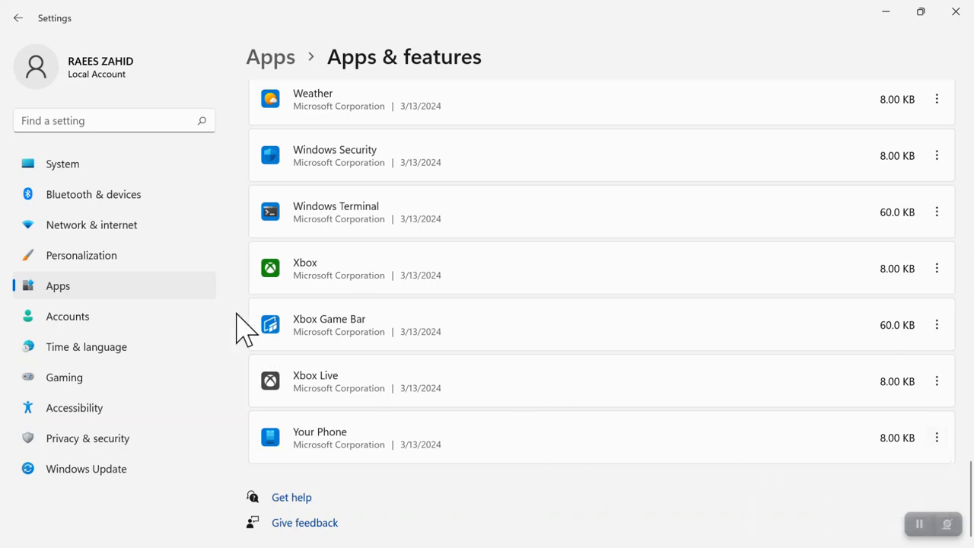
pyautogui.click(12, 17)
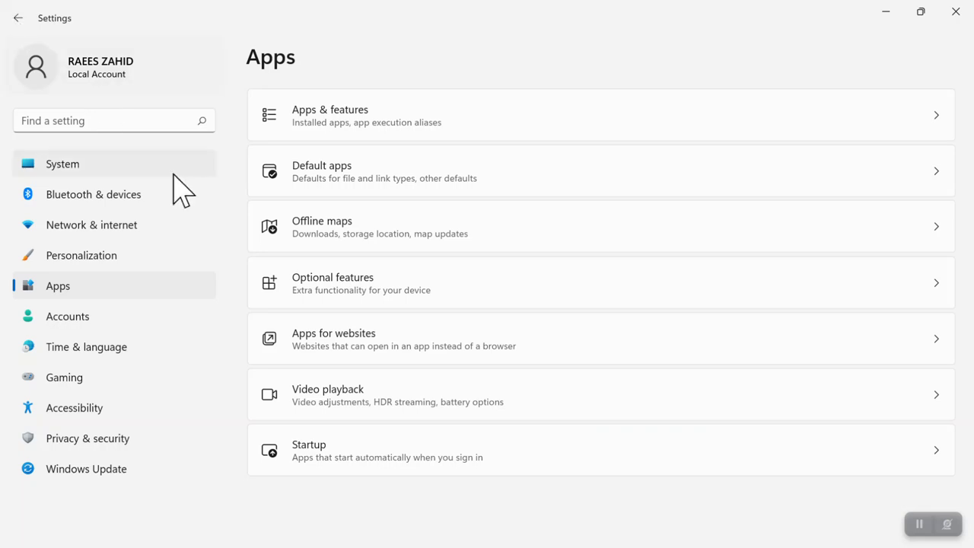
# Step: From Default apps, open the KMPlayer 64X page listing its file types such as .3G2 and .3GP2
pyautogui.click(303, 186)
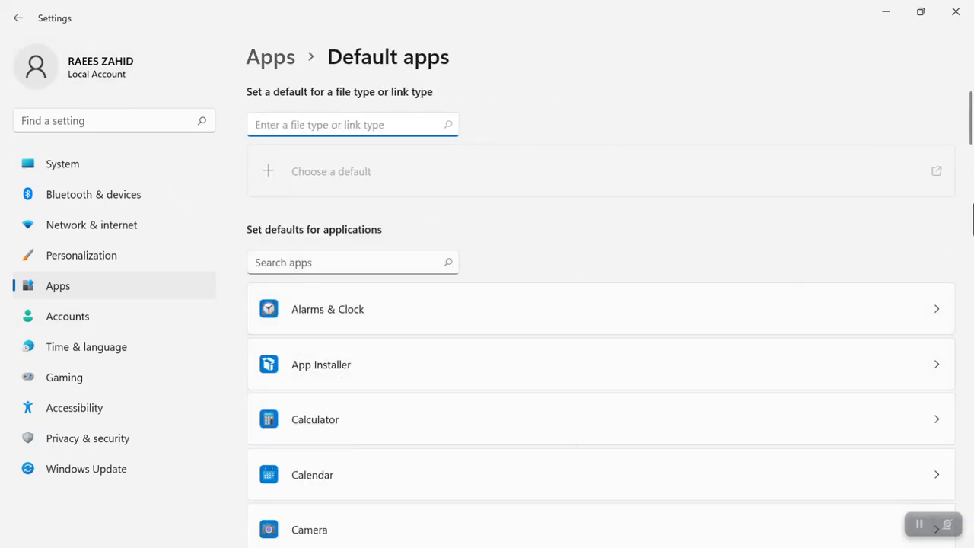
pyautogui.moveTo(971, 133); pyautogui.dragTo(963, 244)
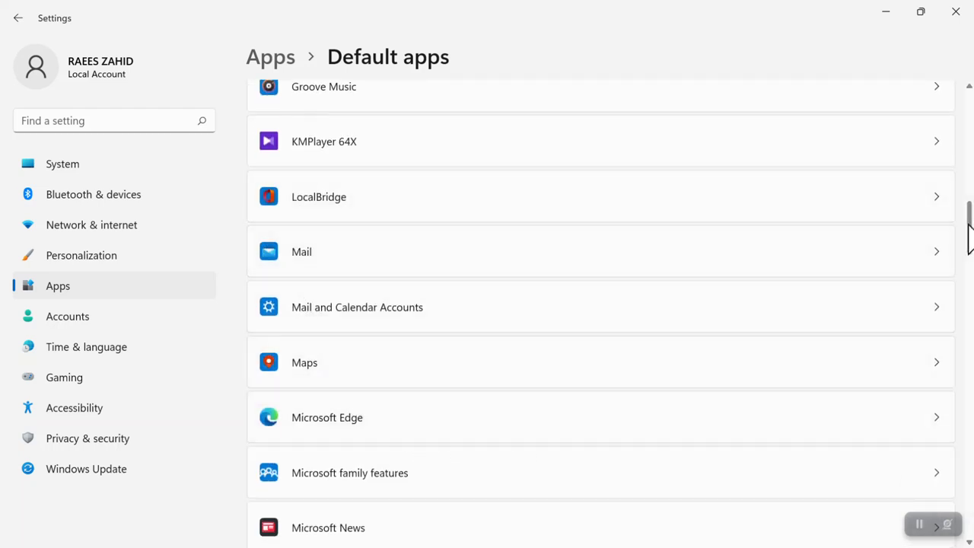
pyautogui.scroll(2, 969, 238)
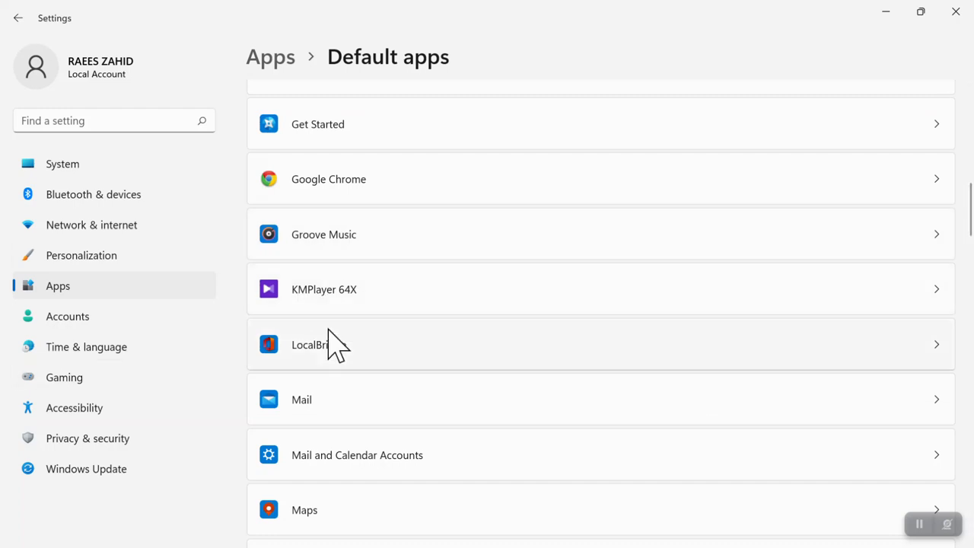
pyautogui.click(288, 299)
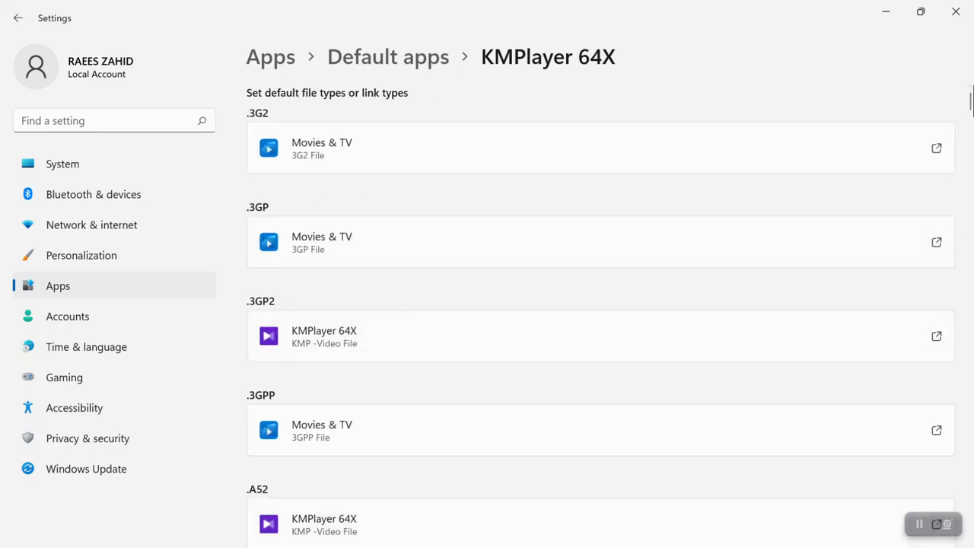
pyautogui.scroll(-10, 971, 107)
pyautogui.scroll(10, 971, 107)
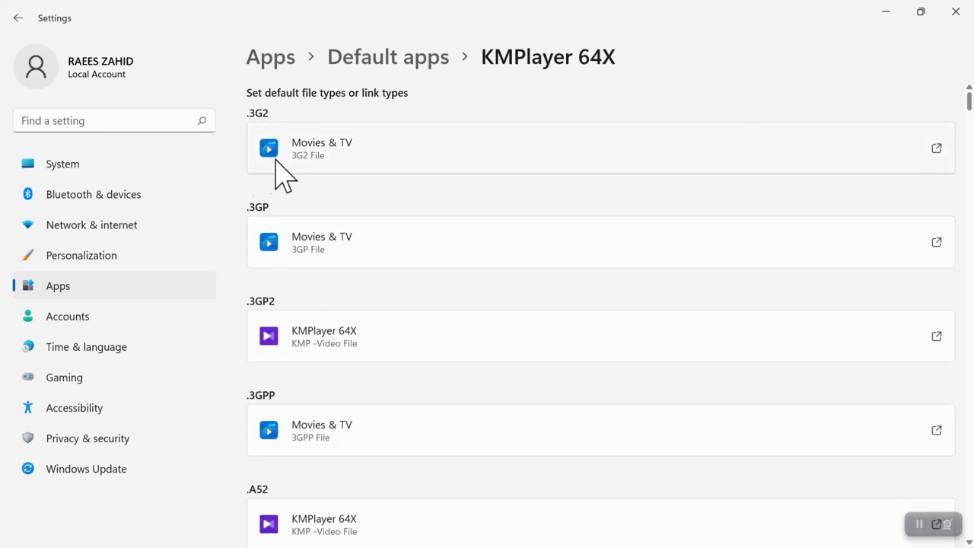
# Step: Keep .3G2 files opening with Movies & TV, then launch File Explorer with Win+E
pyautogui.click(309, 169)
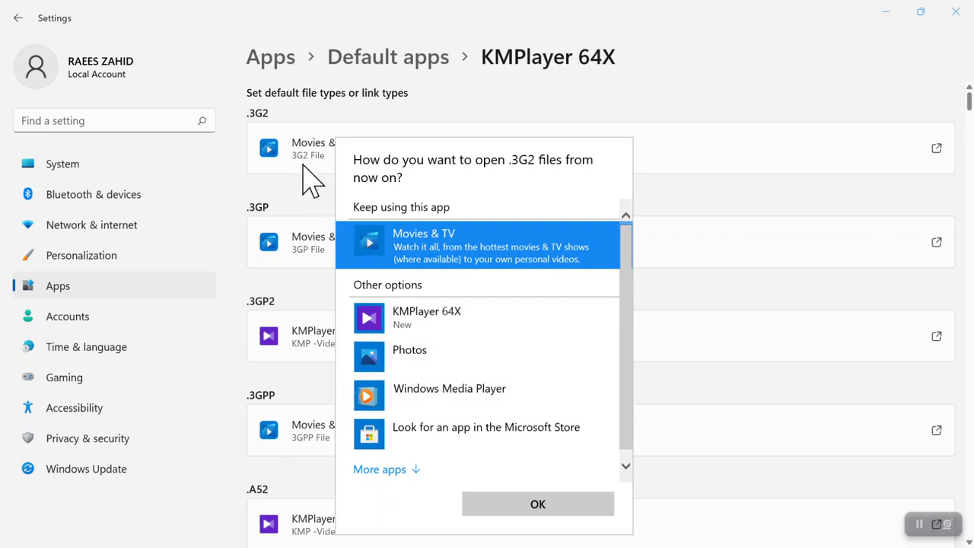
pyautogui.click(304, 218)
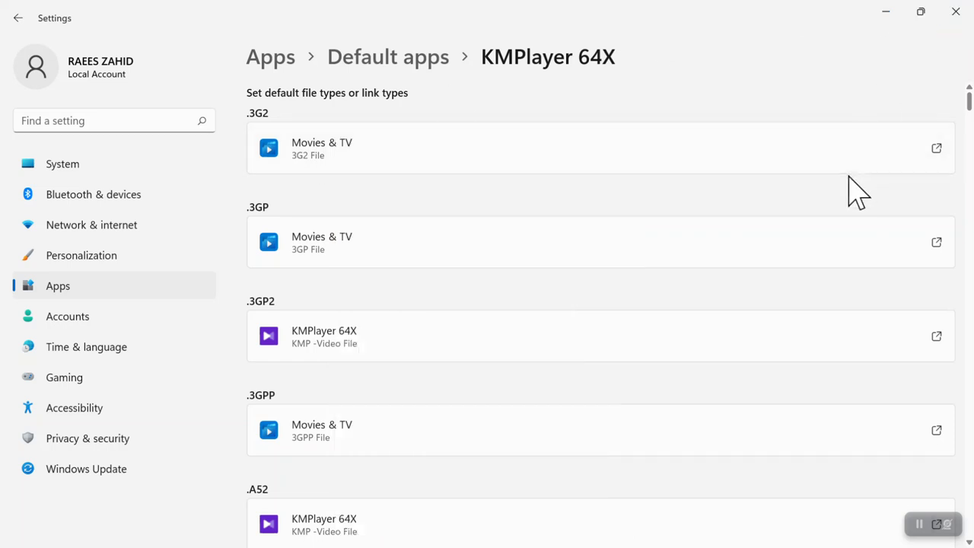
pyautogui.press('super+e')
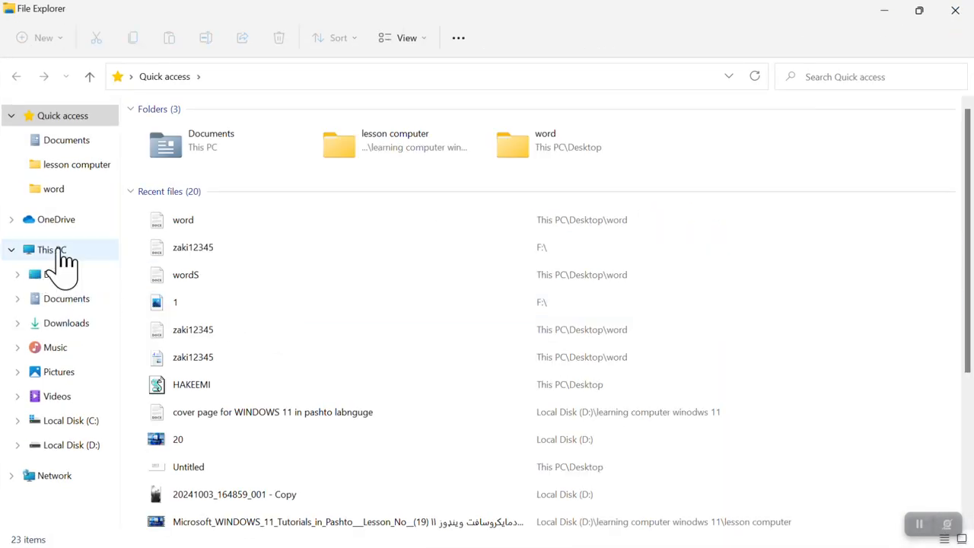
# Step: Play the hakeemi video from D:\learning computer windows 11 in Movies & TV, then close it
pyautogui.click(59, 253)
pyautogui.doubleClick(428, 256)
pyautogui.doubleClick(200, 145)
pyautogui.doubleClick(341, 151)
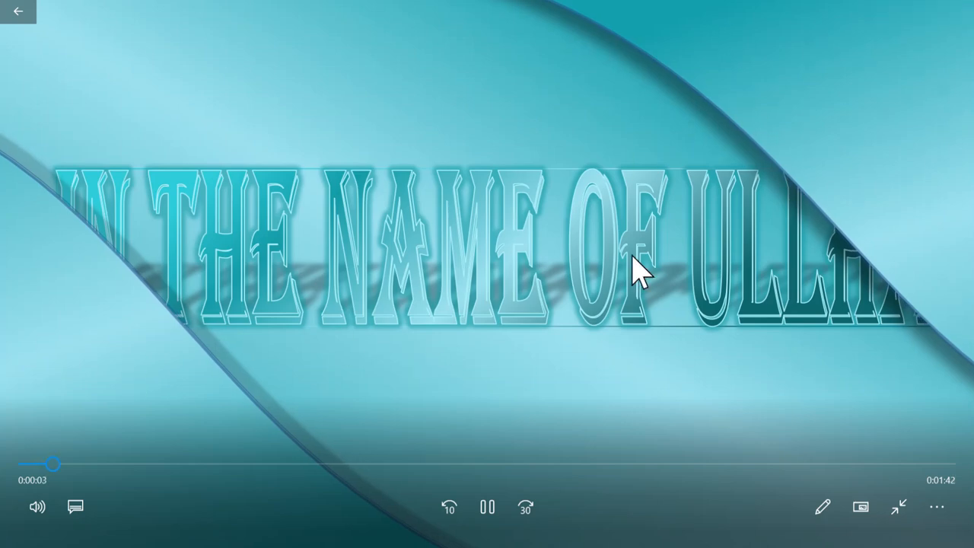
pyautogui.click(960, 12)
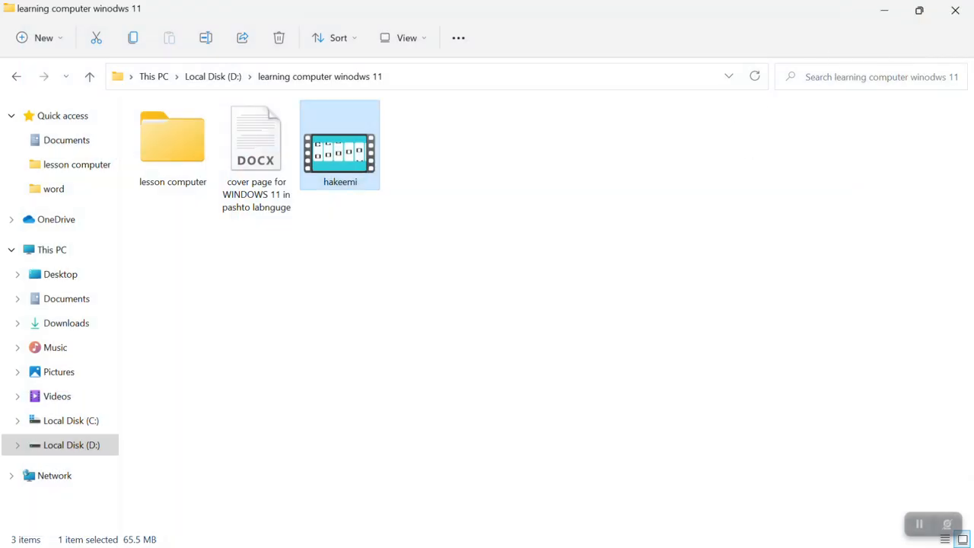
pyautogui.press('super')
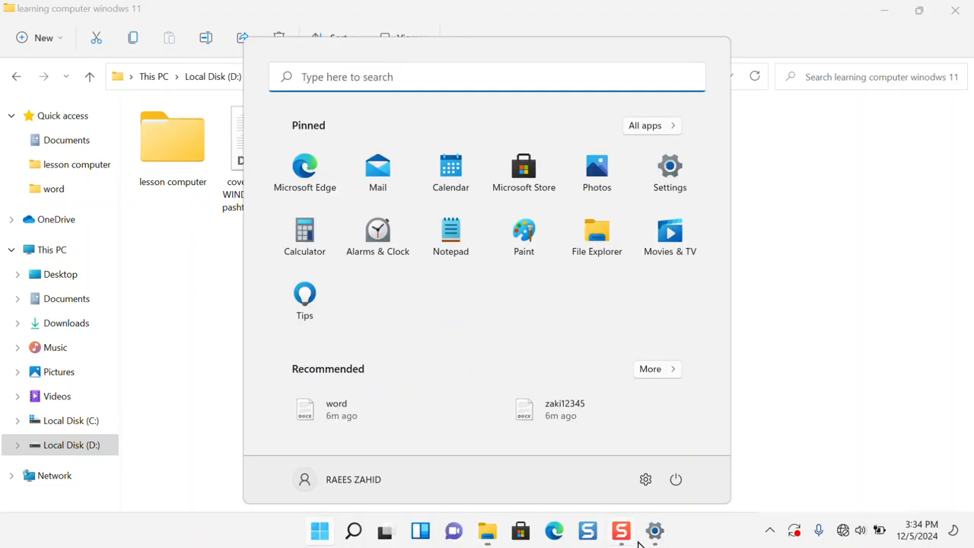
# Step: Set KMPlayer 64X as the default app for .3G2 files, then minimize Settings
pyautogui.click(659, 531)
pyautogui.click(342, 157)
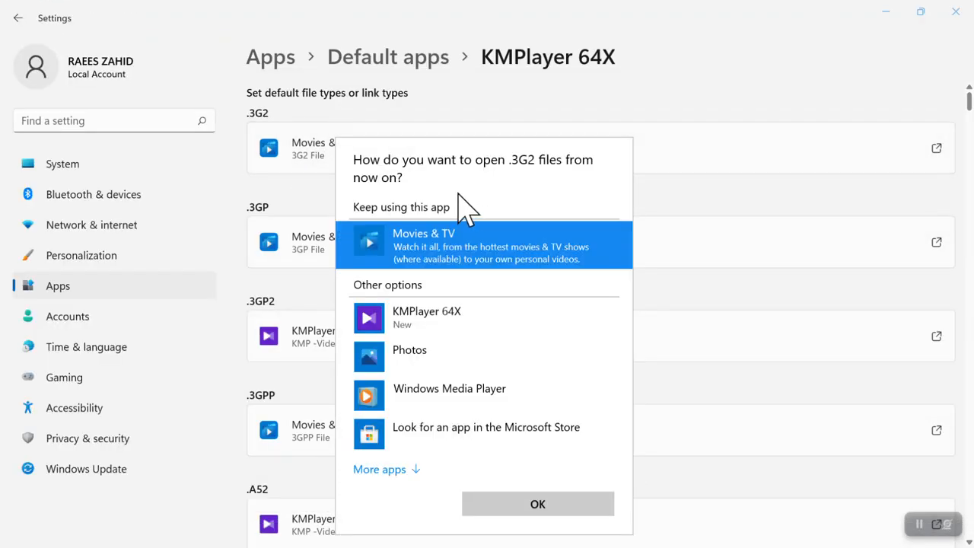
pyautogui.click(420, 335)
pyautogui.click(502, 514)
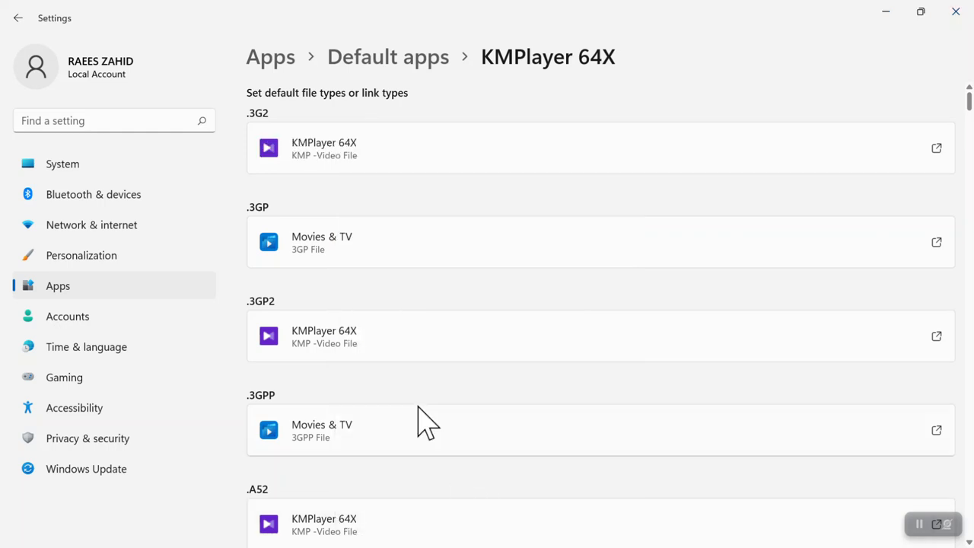
pyautogui.click(879, 16)
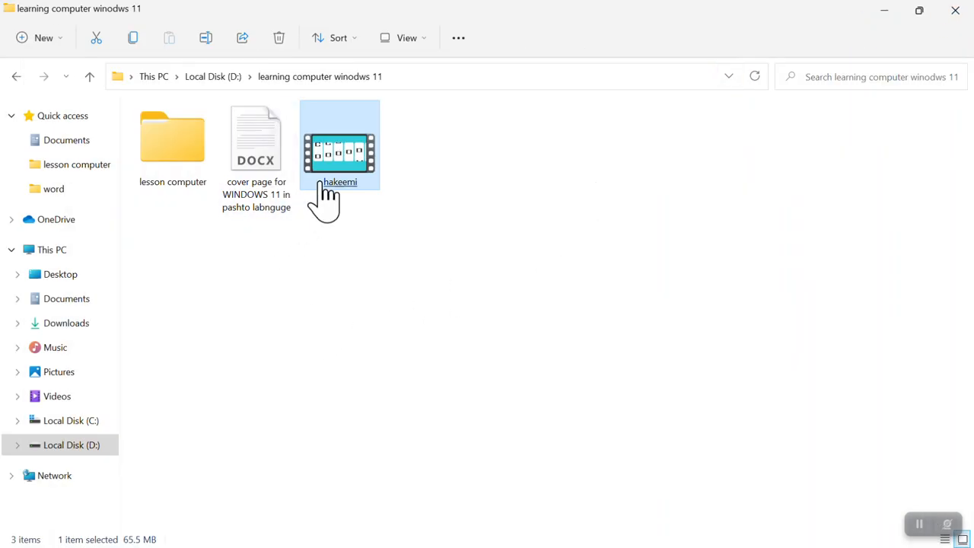
pyautogui.doubleClick(339, 156)
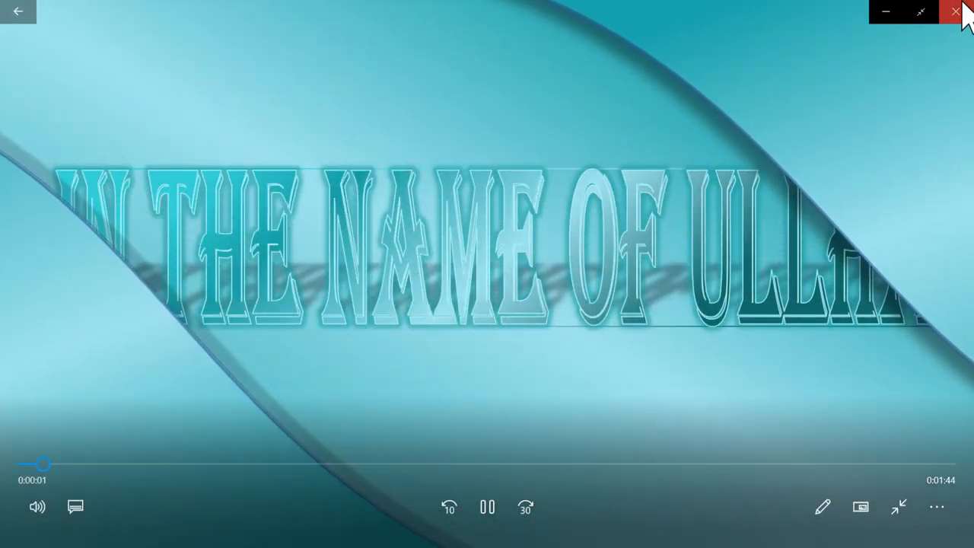
pyautogui.click(962, 17)
pyautogui.rightClick(344, 160)
pyautogui.click(337, 144)
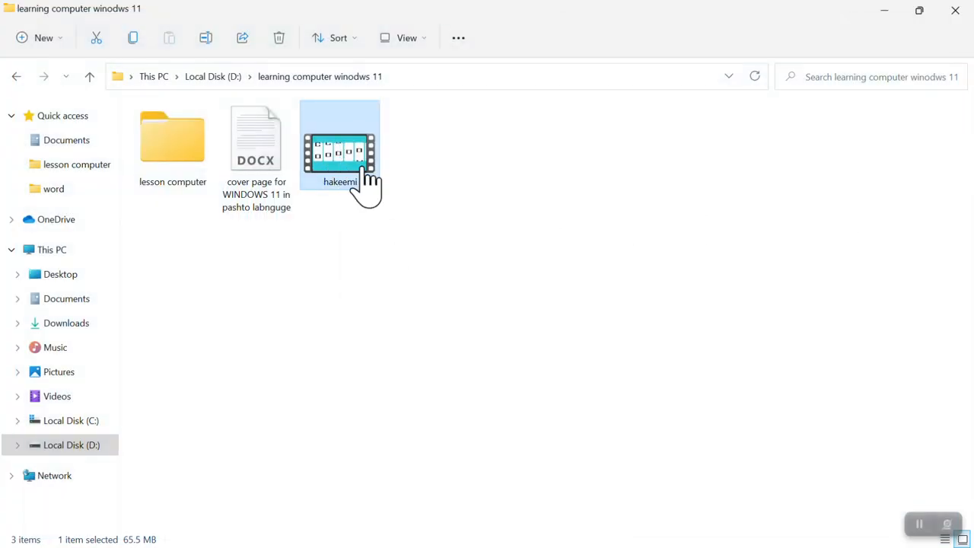
pyautogui.rightClick(352, 129)
pyautogui.moveTo(536, 209)
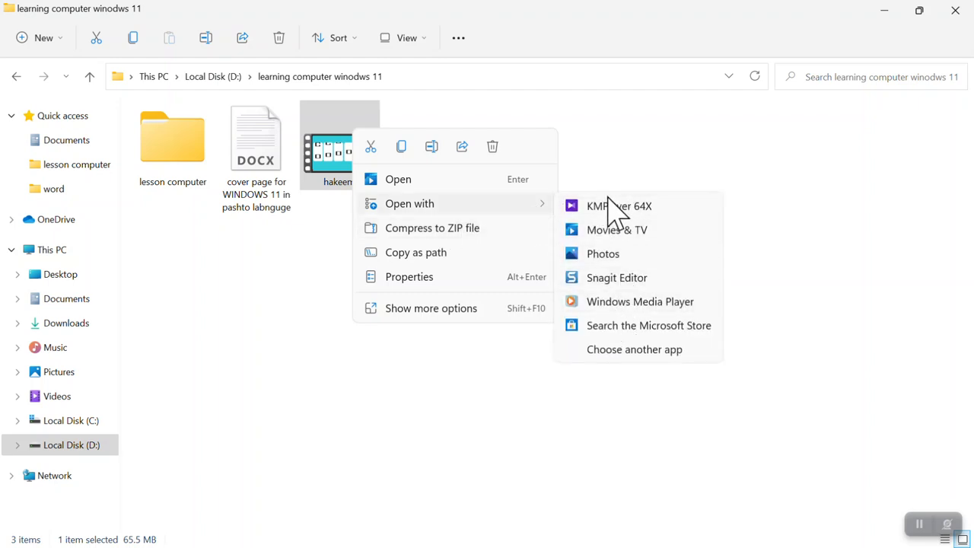
pyautogui.click(613, 207)
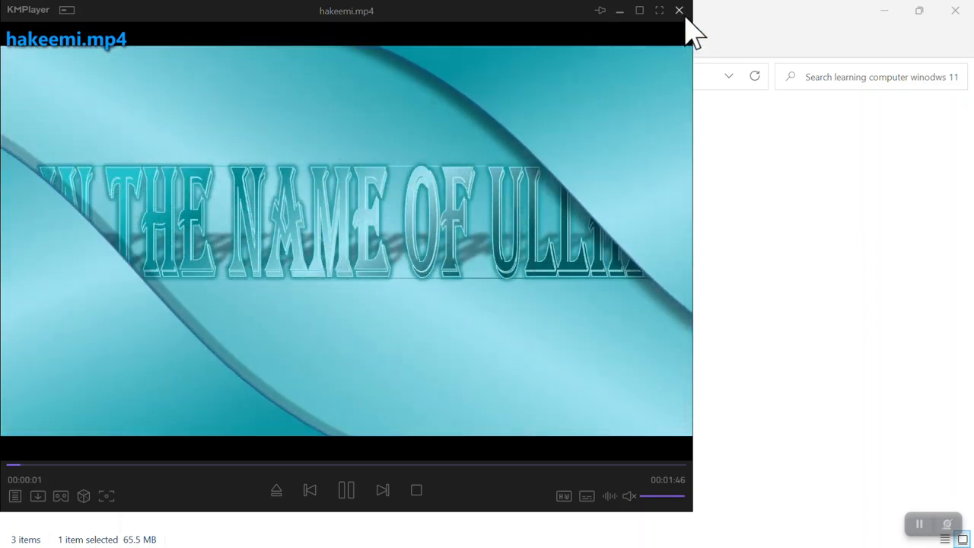
pyautogui.click(679, 10)
pyautogui.rightClick(331, 159)
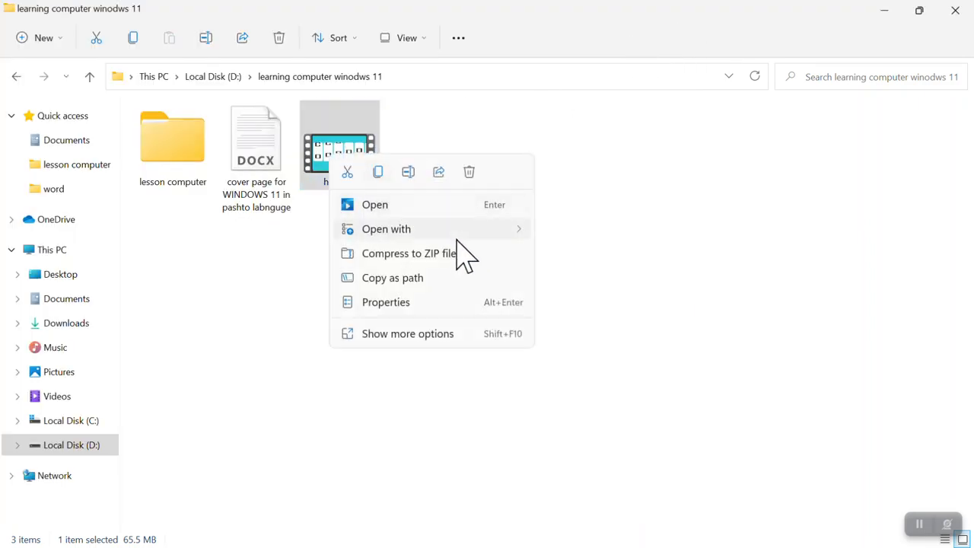
pyautogui.click(585, 263)
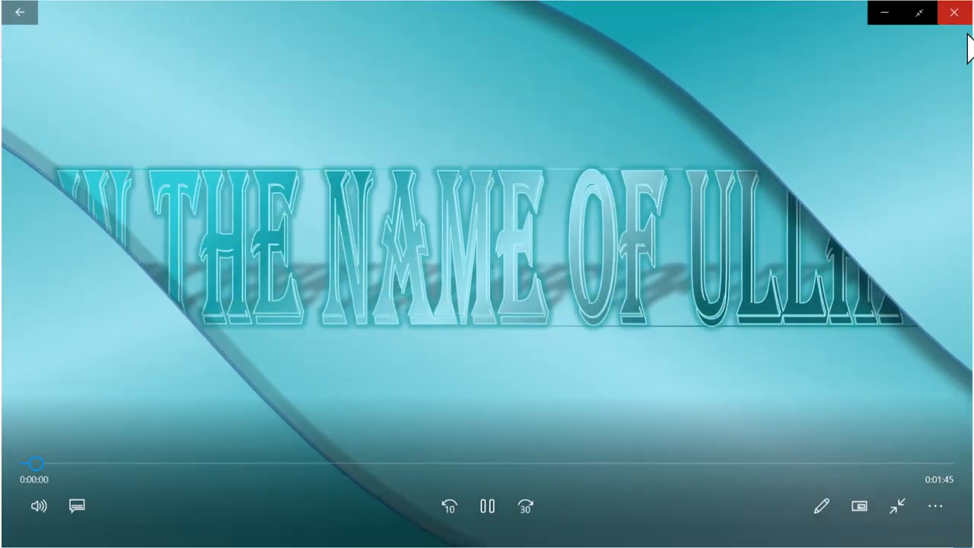
pyautogui.click(962, 12)
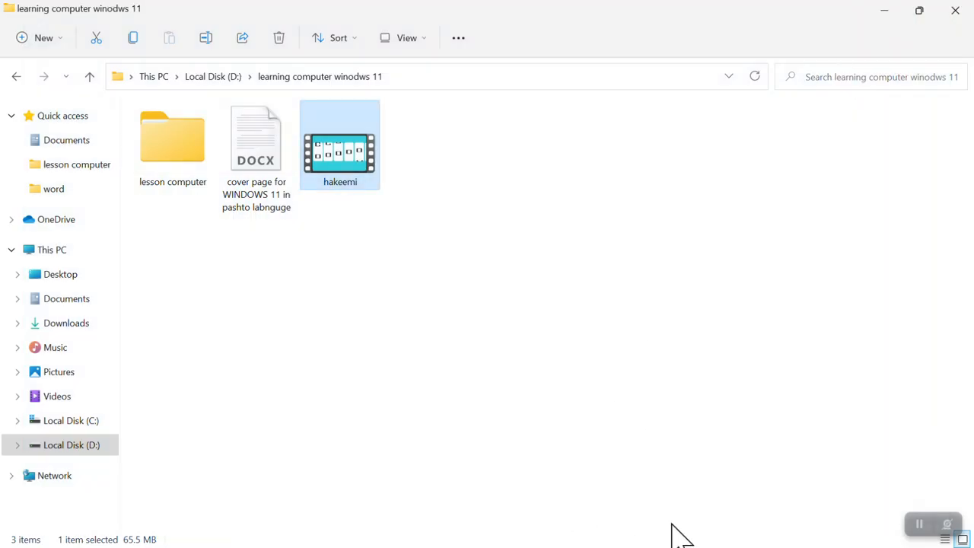
pyautogui.press('super')
pyautogui.click(649, 535)
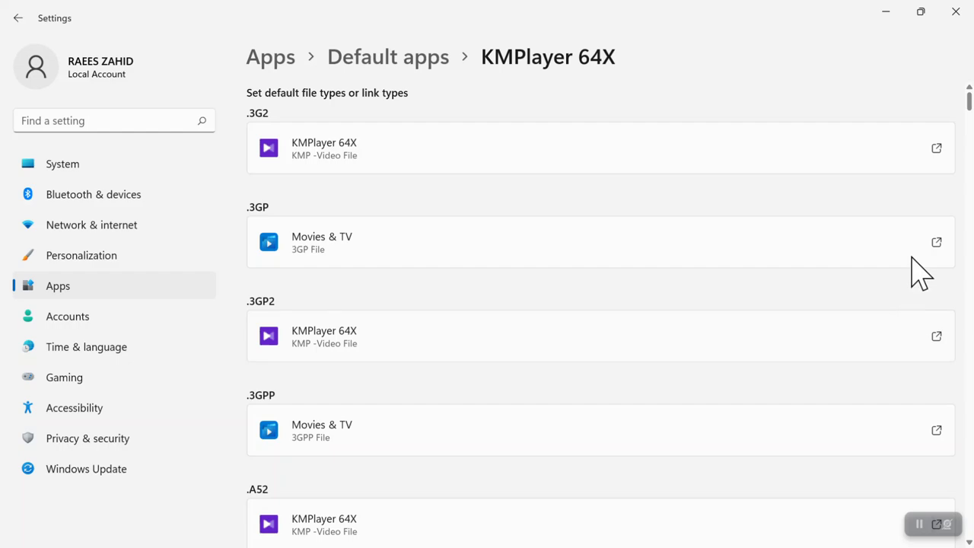
# Step: Return to Default apps and look at the Movies & TV file-type defaults page
pyautogui.moveTo(973, 107); pyautogui.dragTo(965, 130)
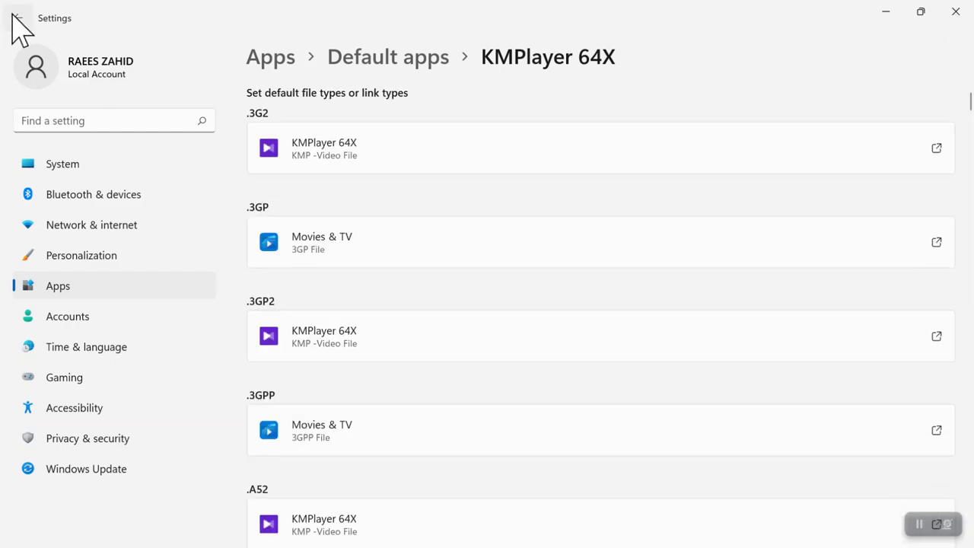
pyautogui.click(17, 18)
pyautogui.moveTo(971, 113); pyautogui.dragTo(964, 280)
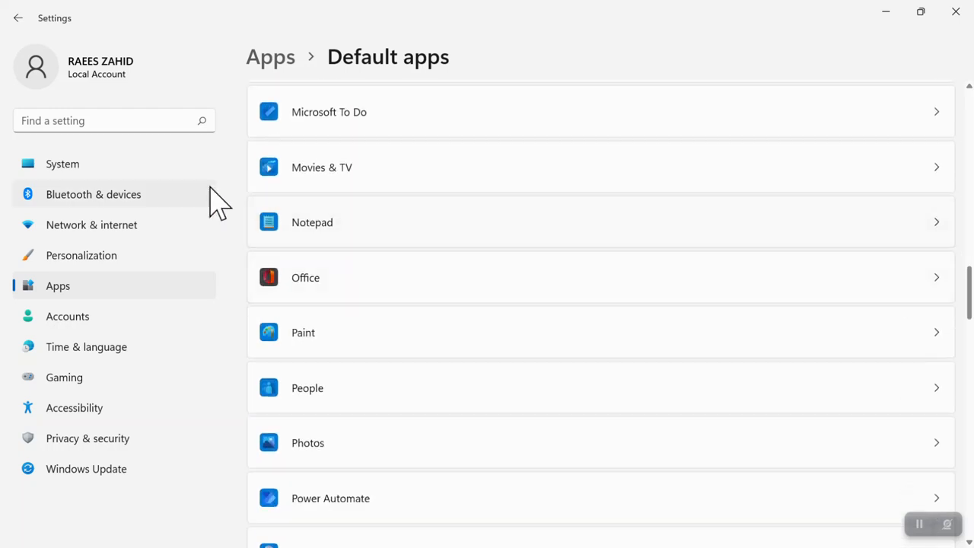
pyautogui.click(348, 186)
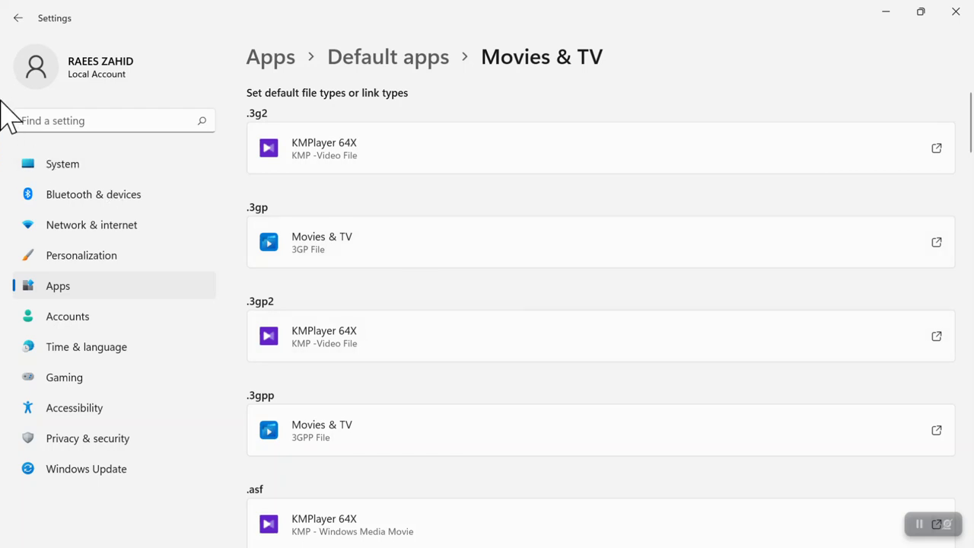
pyautogui.click(17, 18)
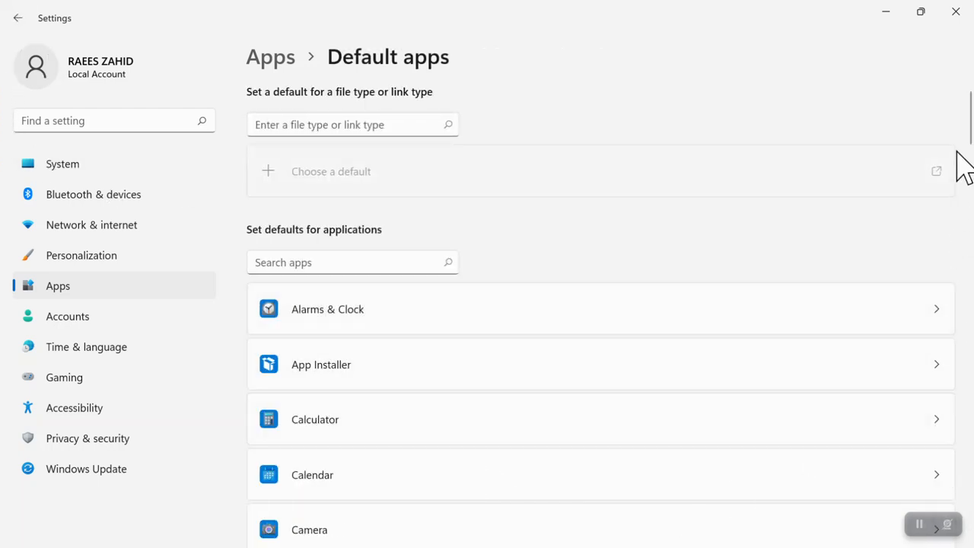
# Step: Open the Windows Photo Viewer defaults page, then back out to the main Apps page
pyautogui.moveTo(970, 141); pyautogui.dragTo(970, 425)
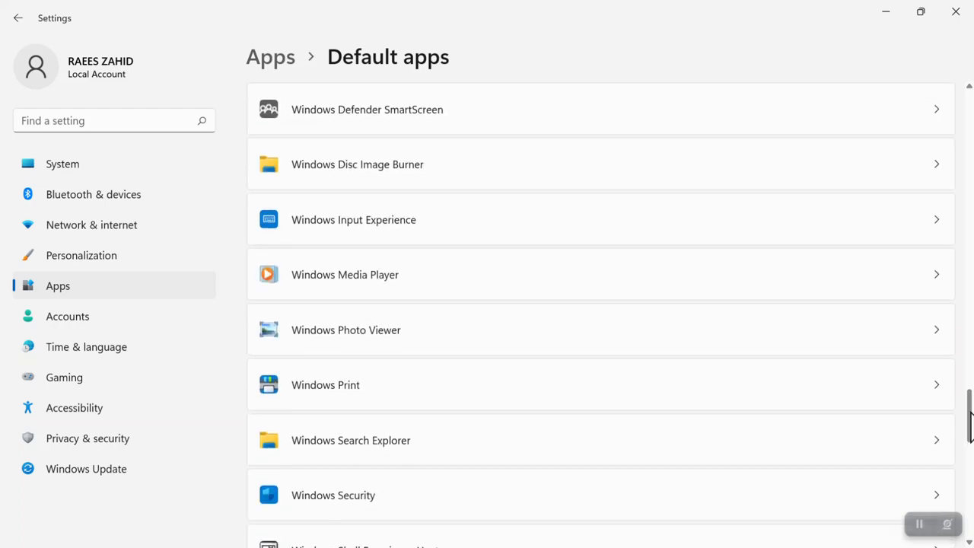
pyautogui.click(312, 344)
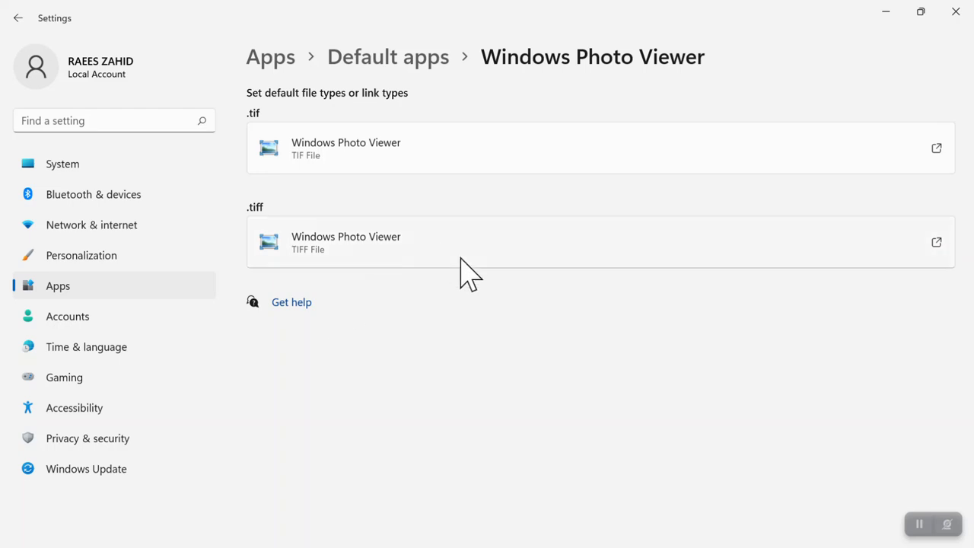
pyautogui.click(8, 21)
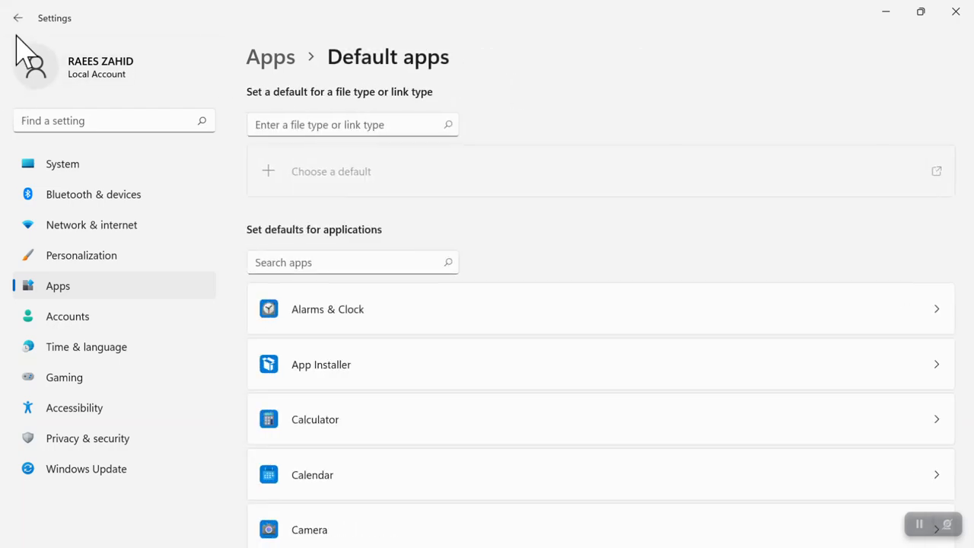
pyautogui.click(22, 27)
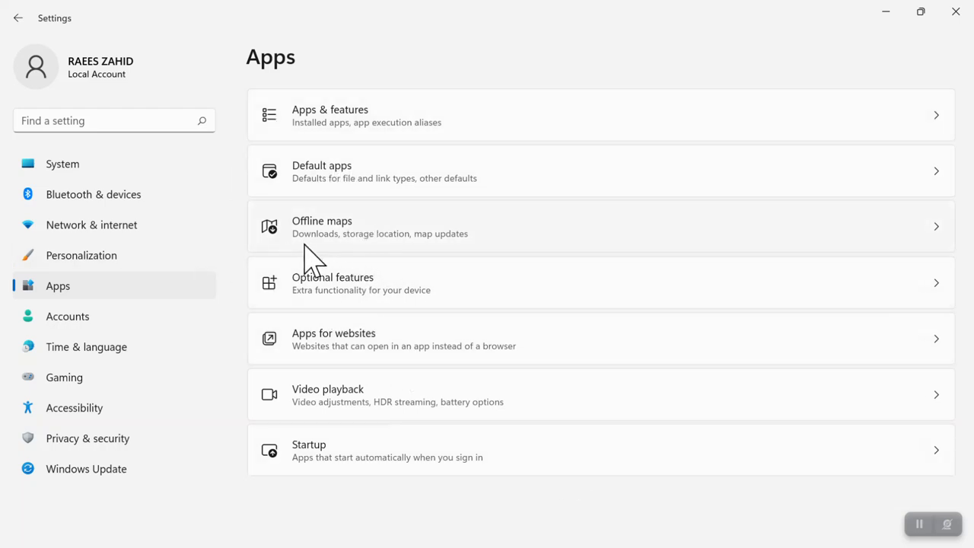
# Step: Open Offline maps (storage on Local Disk (C:), metered connection Off), then show the Start menu
pyautogui.click(328, 233)
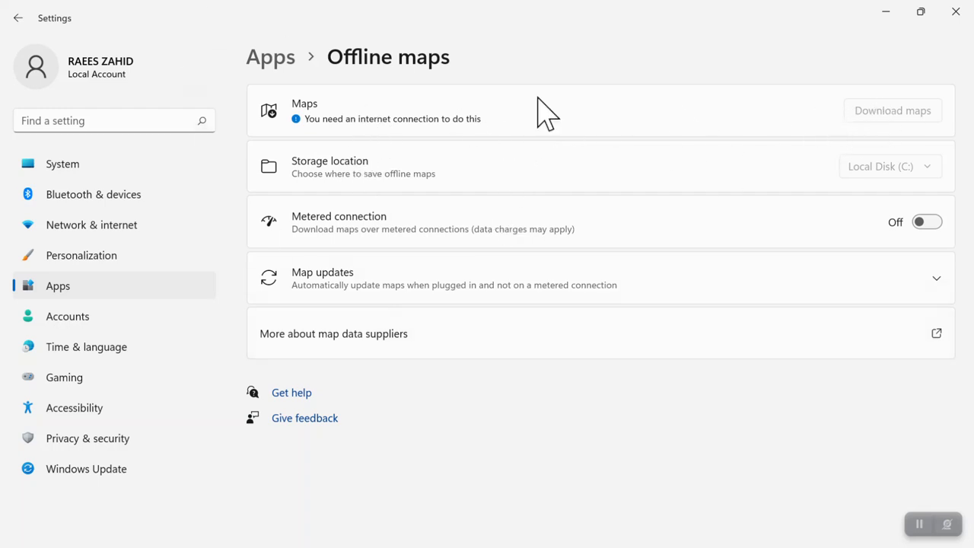
pyautogui.press('super')
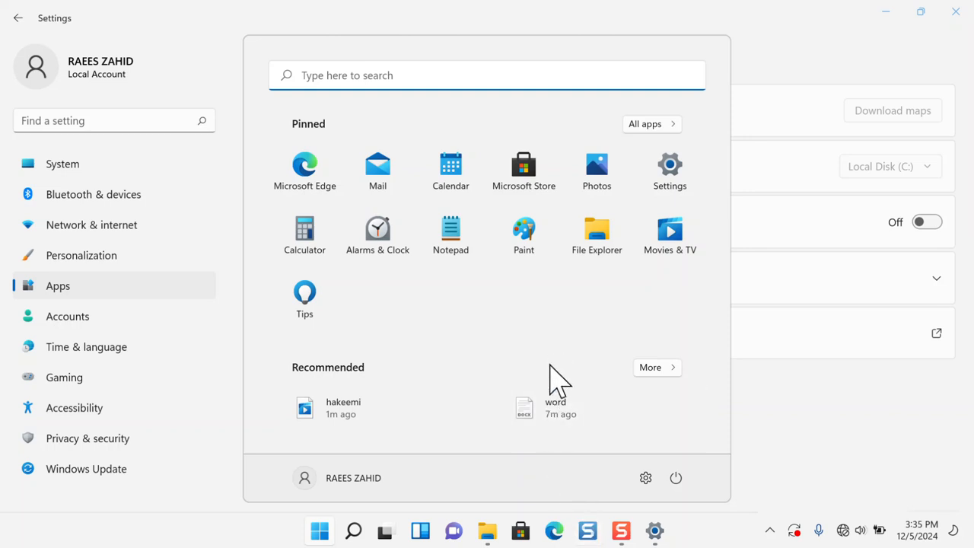
# Step: Launch Google Chrome via Start search 'chr', enter 'maps.' in the address bar, then close Chrome
pyautogui.write('c')
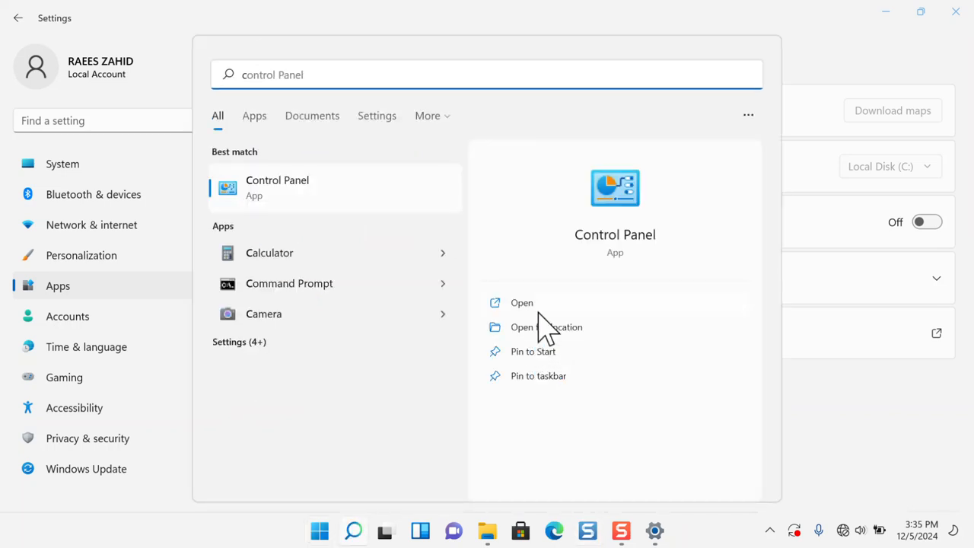
pyautogui.write('hr')
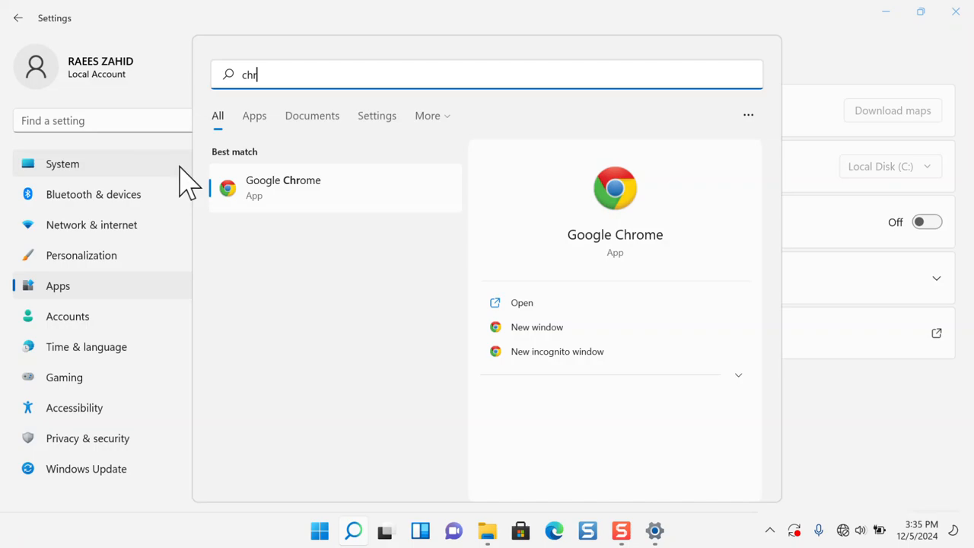
pyautogui.click(274, 187)
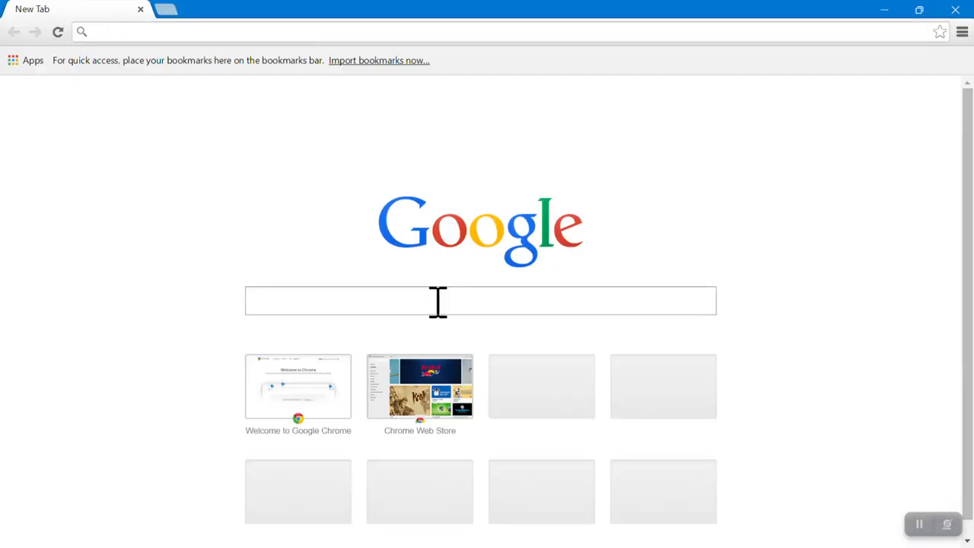
pyautogui.write('m')
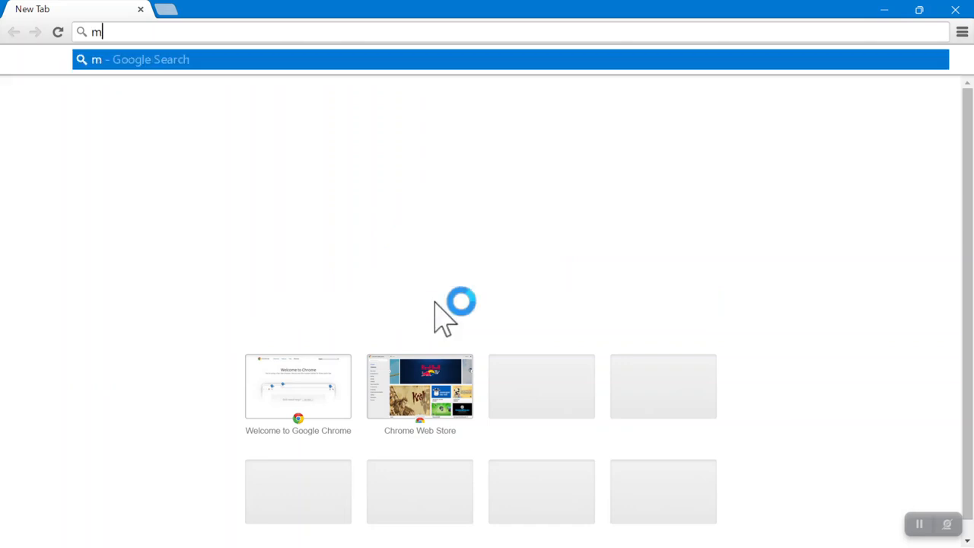
pyautogui.write('aps.')
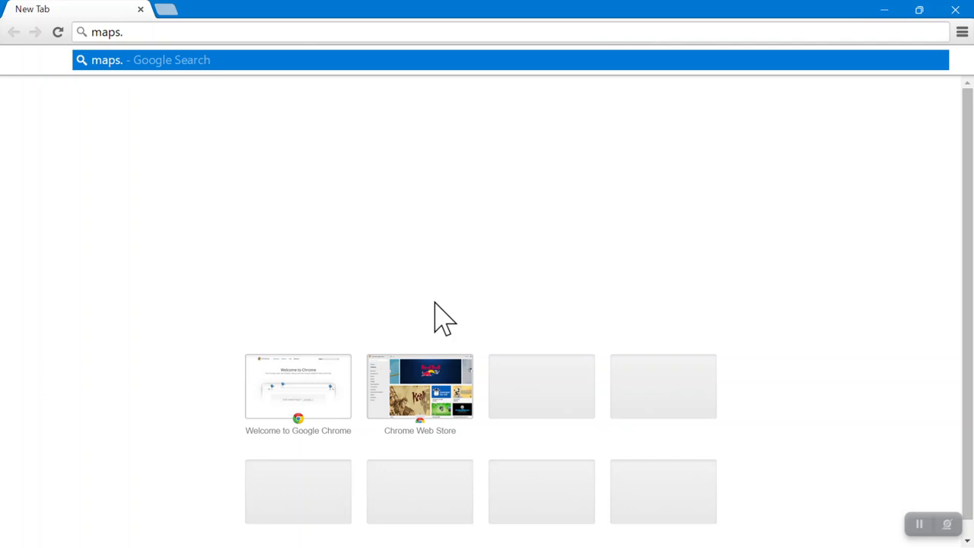
pyautogui.click(960, 16)
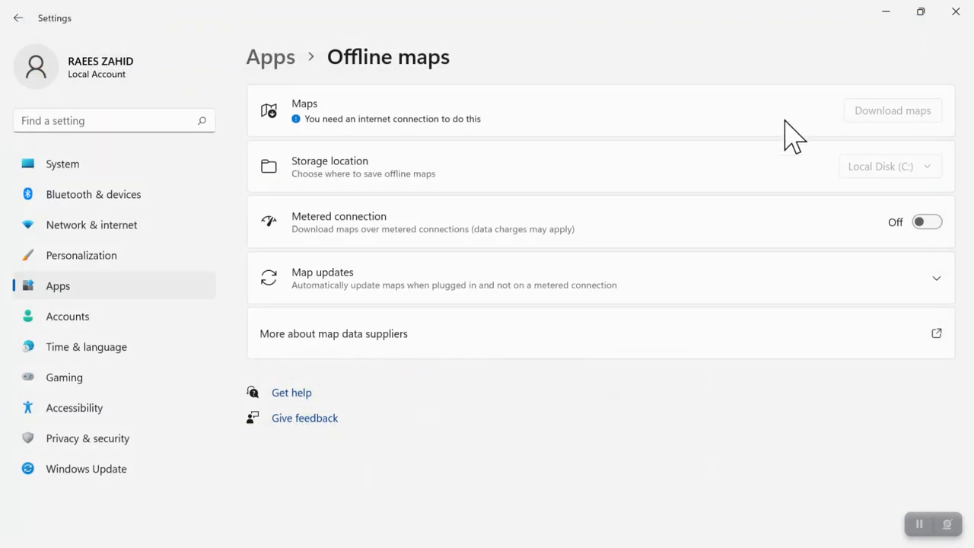
# Step: Browse the installed Optional features, expand Notepad (system) details, then go back to Apps
pyautogui.click(18, 18)
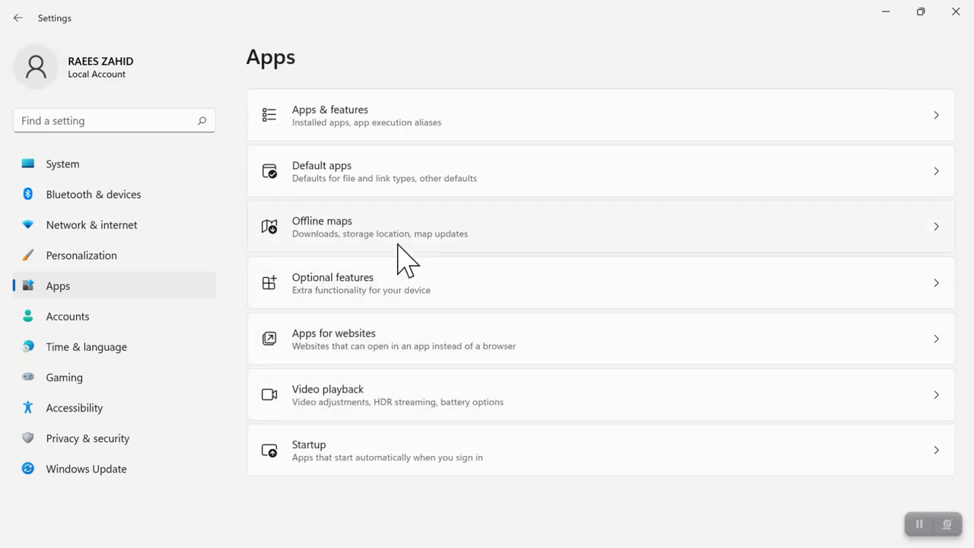
pyautogui.click(312, 293)
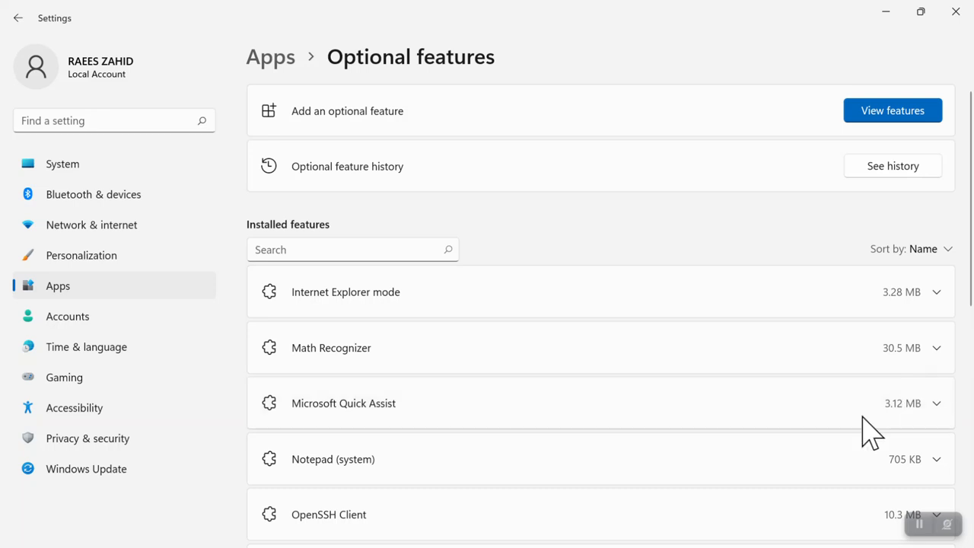
pyautogui.click(913, 468)
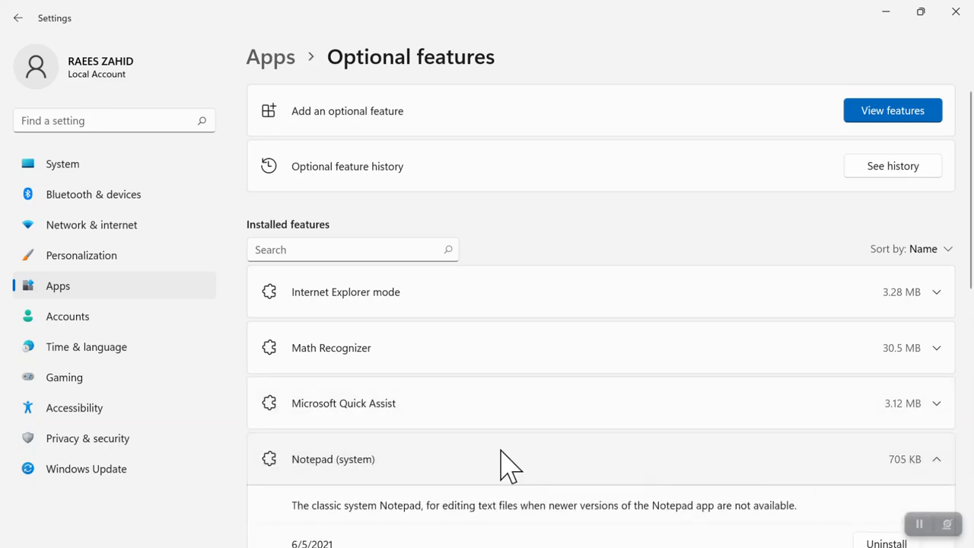
pyautogui.scroll(-1, 967, 221)
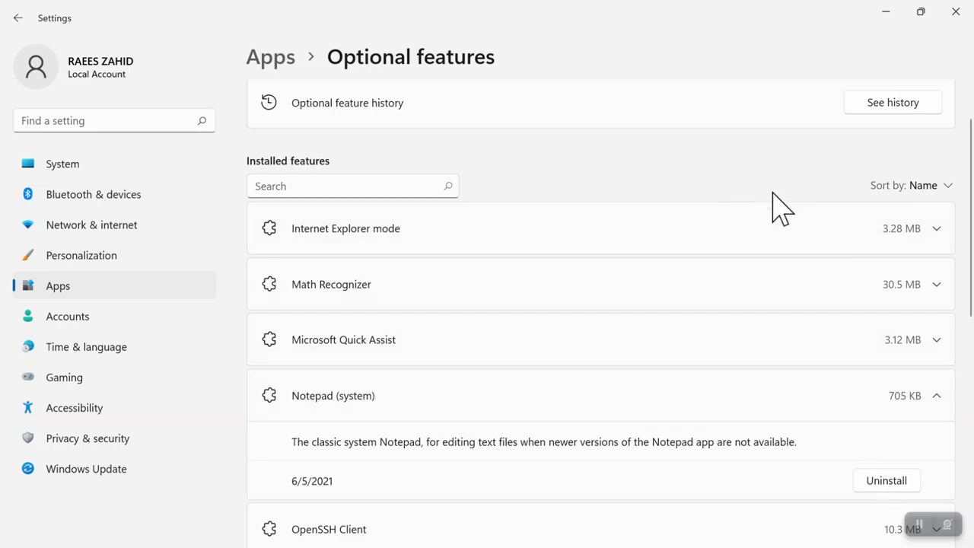
pyautogui.click(15, 17)
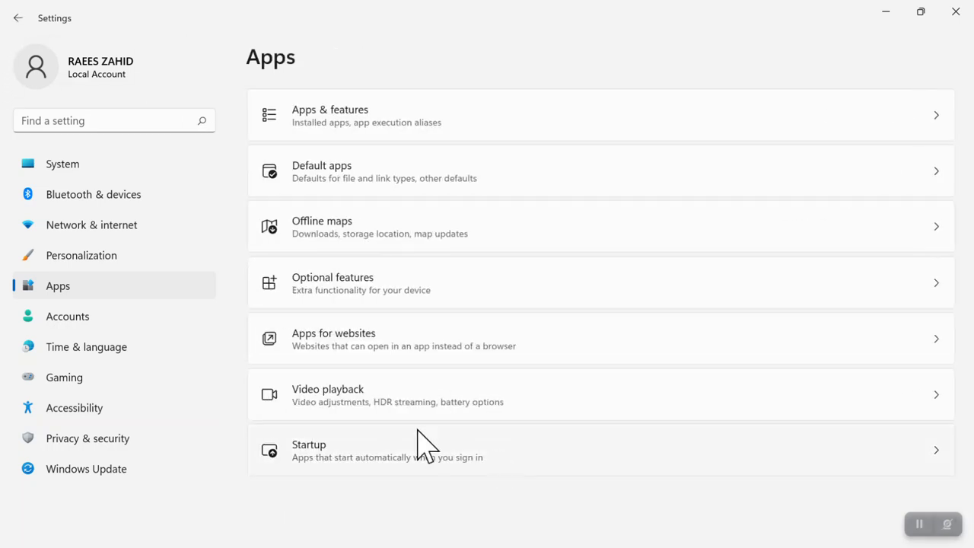
pyautogui.click(353, 366)
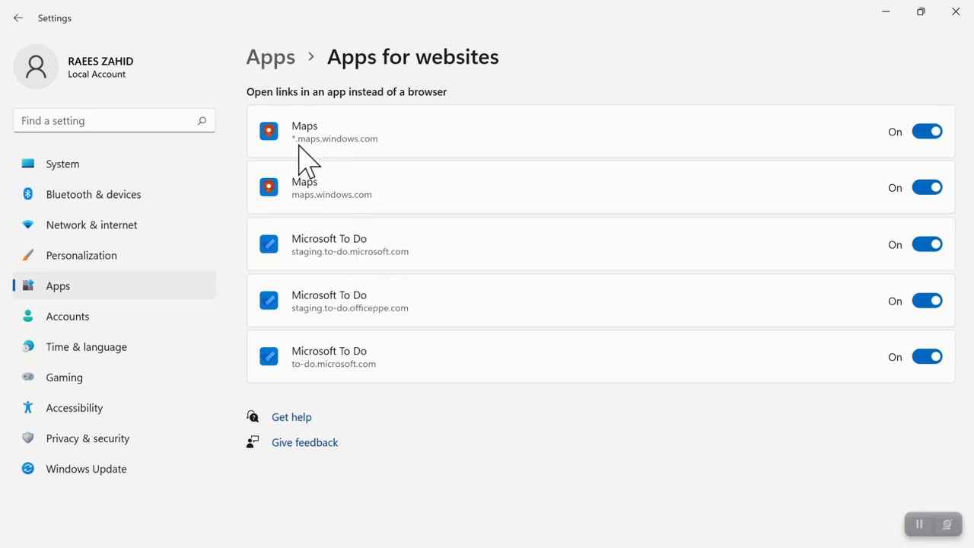
pyautogui.click(17, 17)
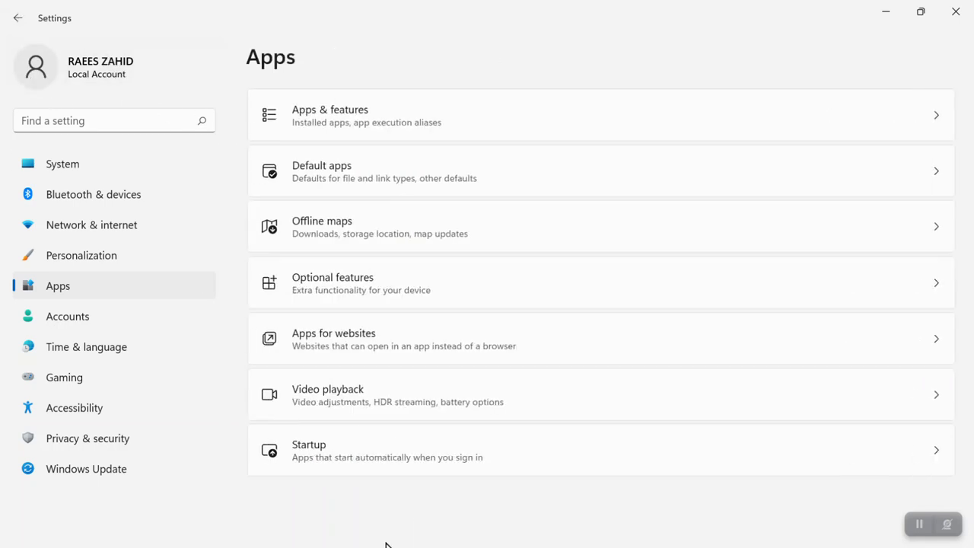
# Step: Open Video playback settings and play, then pause, the preview video
pyautogui.click(330, 394)
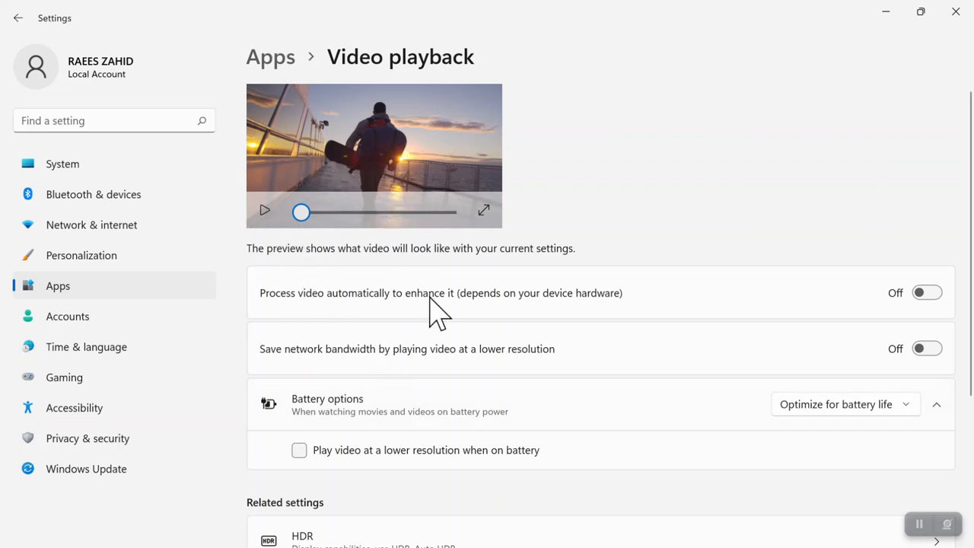
pyautogui.click(257, 214)
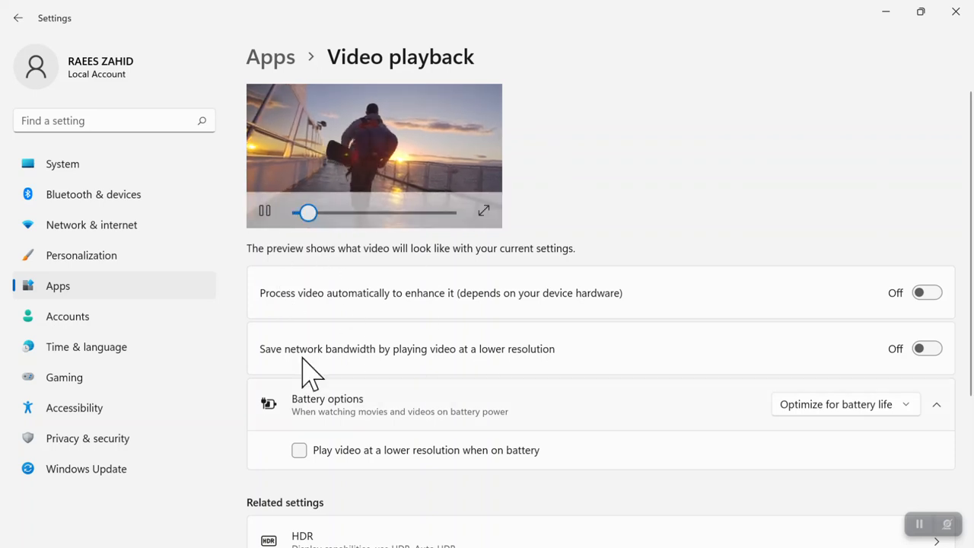
pyautogui.click(263, 213)
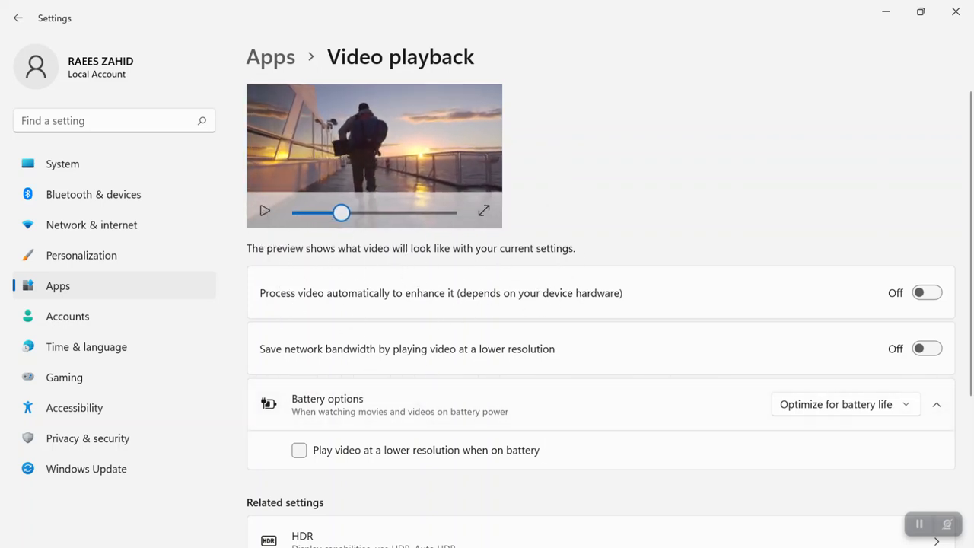
# Step: Keep Optimize for battery life and enable lower-resolution video playback on battery
pyautogui.scroll(-3, 939, 435)
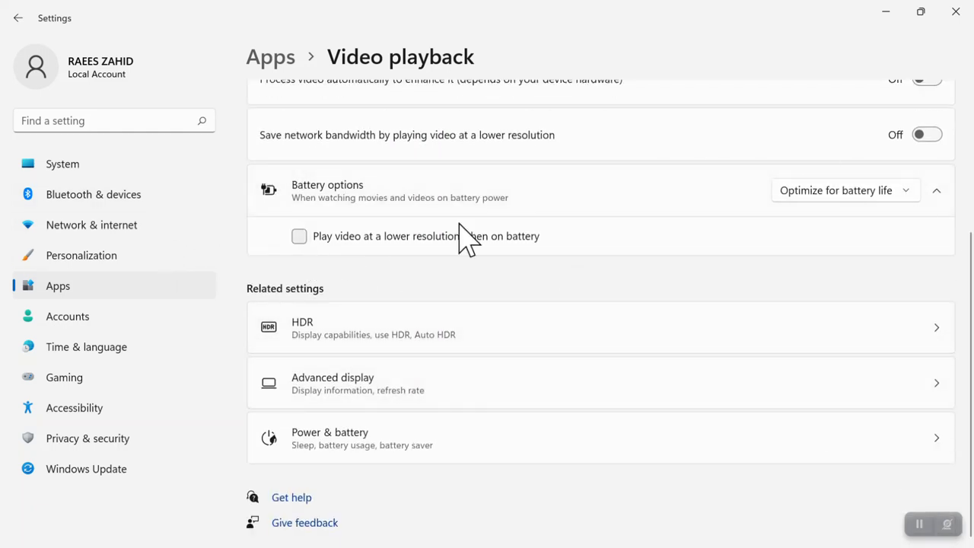
pyautogui.click(905, 191)
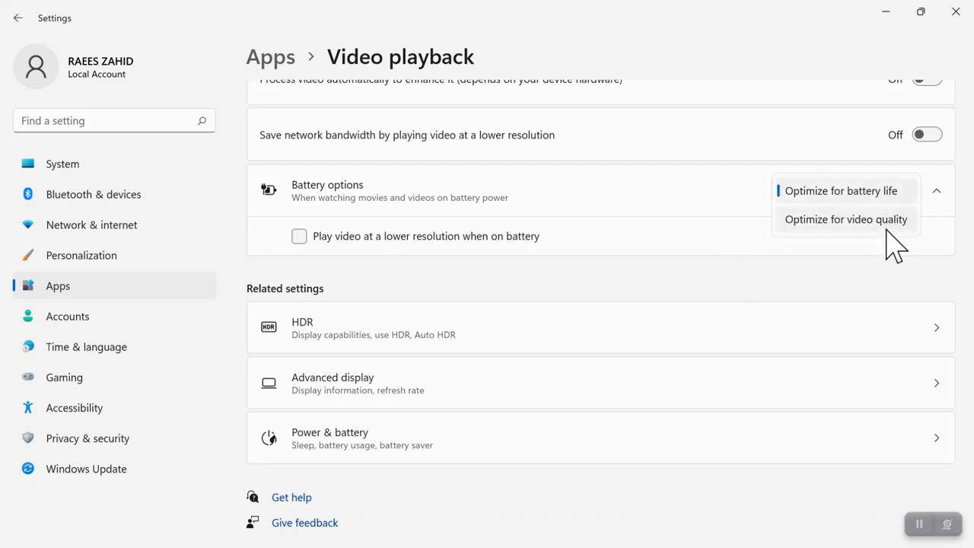
pyautogui.click(799, 278)
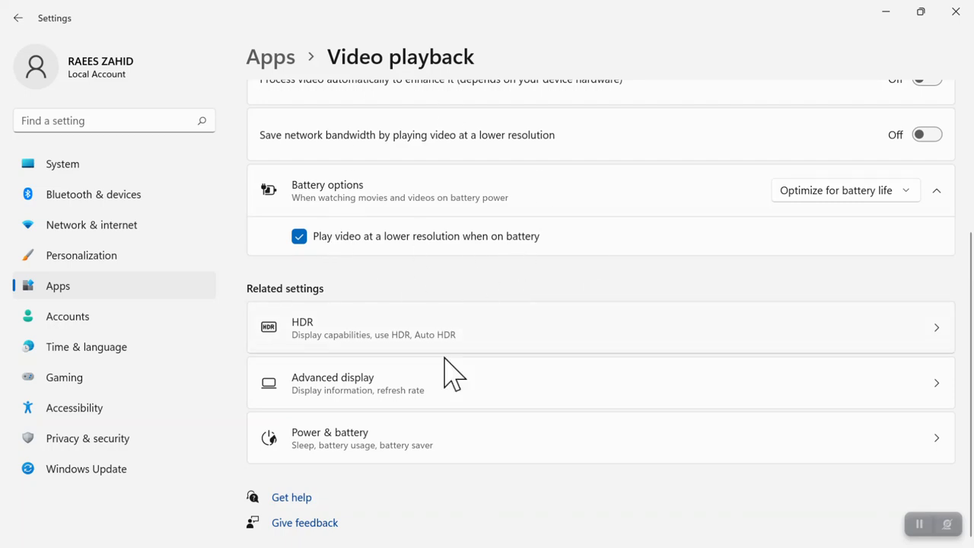
pyautogui.click(18, 19)
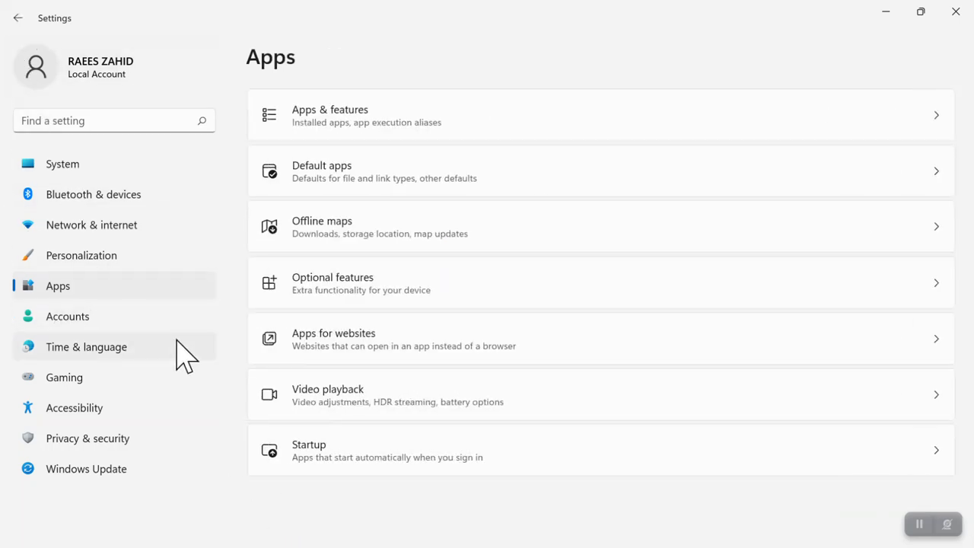
# Step: In Startup apps, switch Microsoft OneDrive on at sign-in and leave Cortana off
pyautogui.click(309, 455)
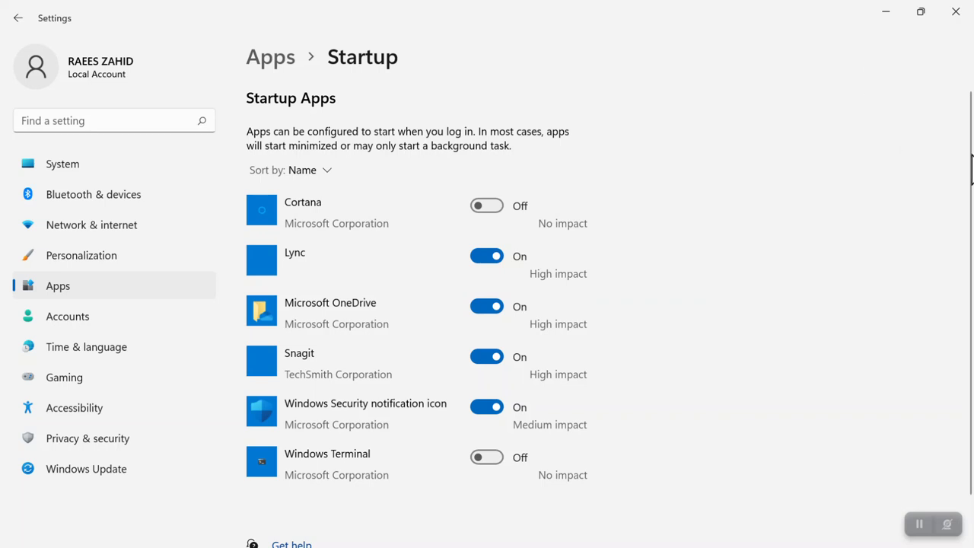
pyautogui.scroll(-1, 972, 200)
pyautogui.scroll(1, 950, 217)
pyautogui.click(487, 308)
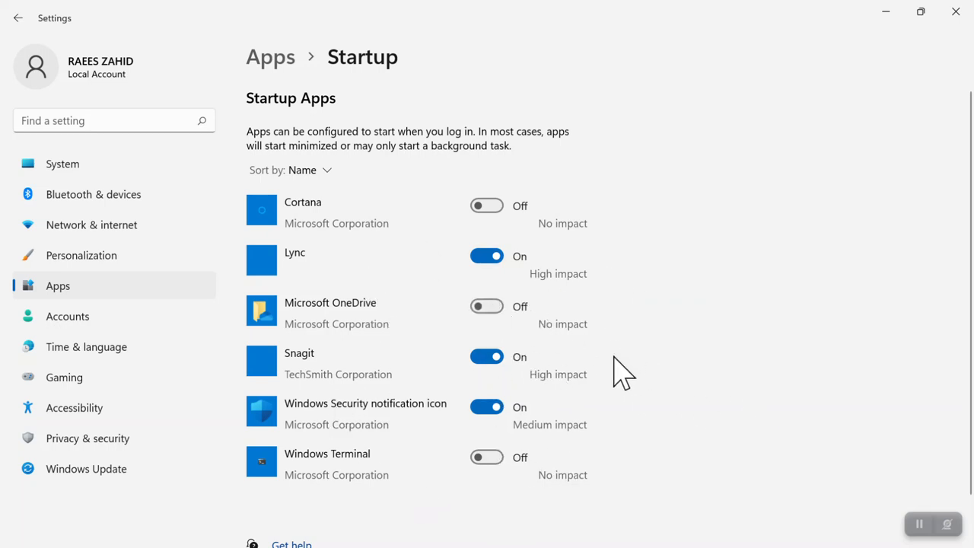
pyautogui.click(487, 206)
pyautogui.click(496, 207)
pyautogui.click(487, 308)
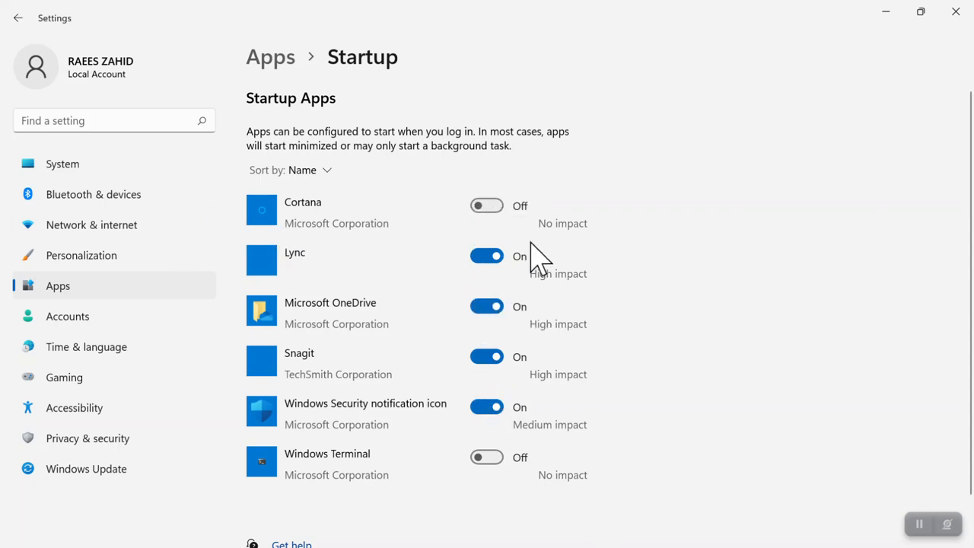
pyautogui.click(18, 18)
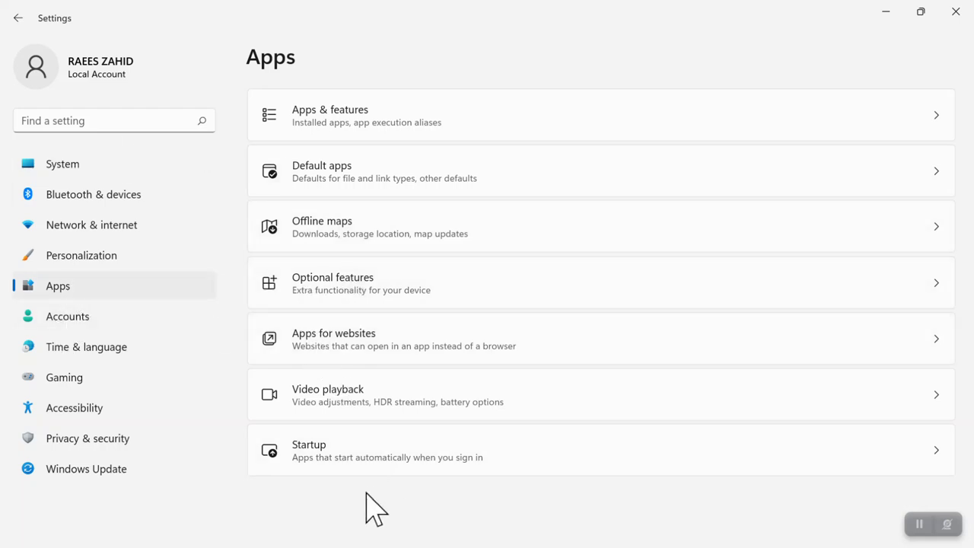
# Step: Go to Accounts and open the Your info page
pyautogui.click(65, 333)
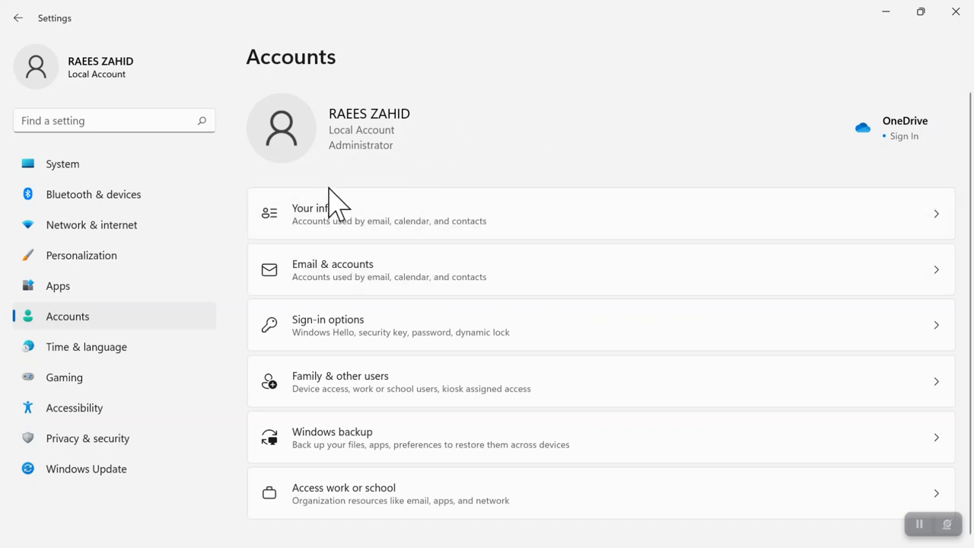
pyautogui.click(303, 240)
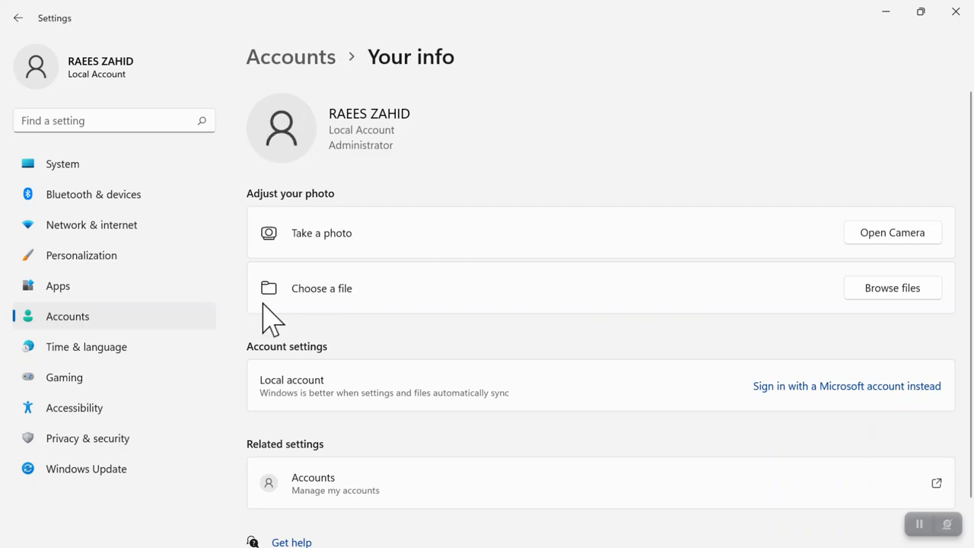
# Step: Set the account picture to the group photo from Local Disk (D:) via Browse files
pyautogui.click(887, 289)
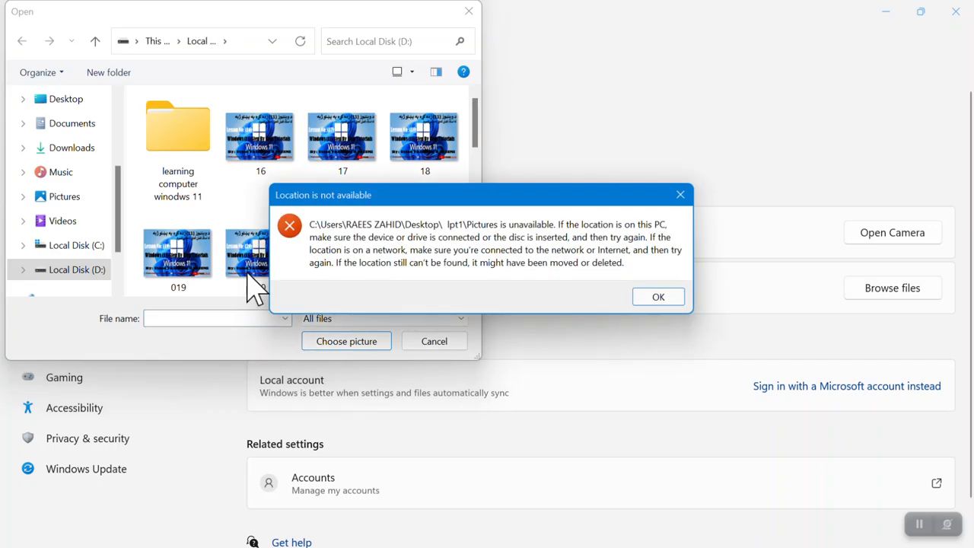
pyautogui.click(678, 196)
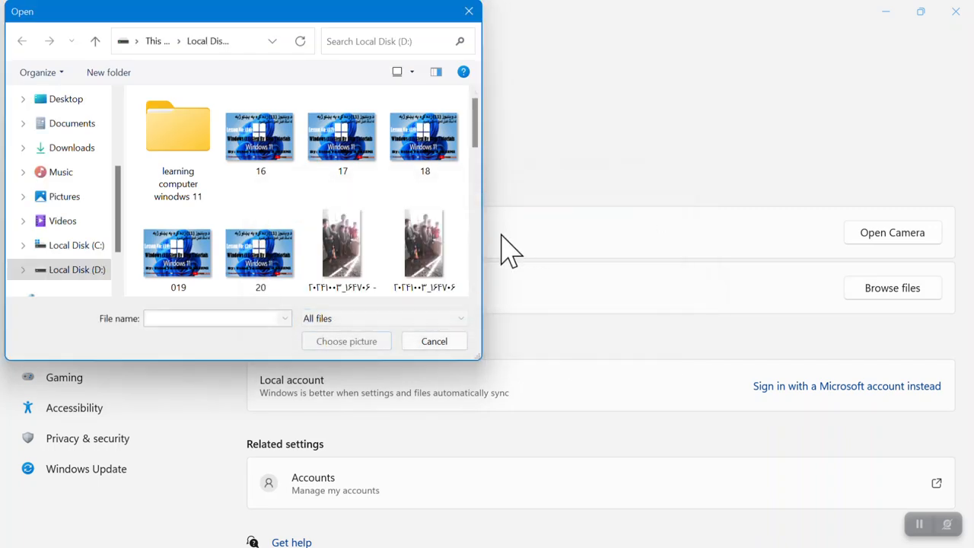
pyautogui.click(358, 247)
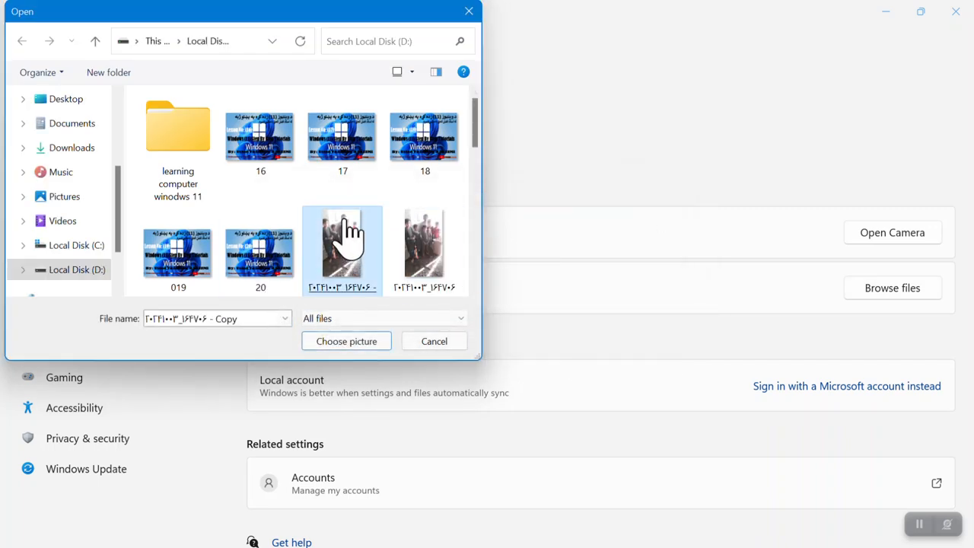
pyautogui.click(335, 344)
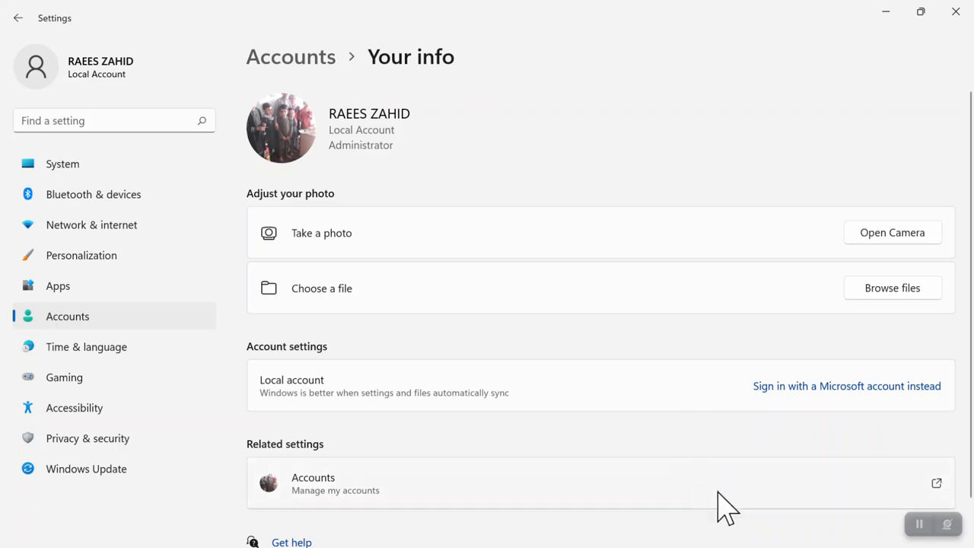
pyautogui.scroll(-1, 961, 340)
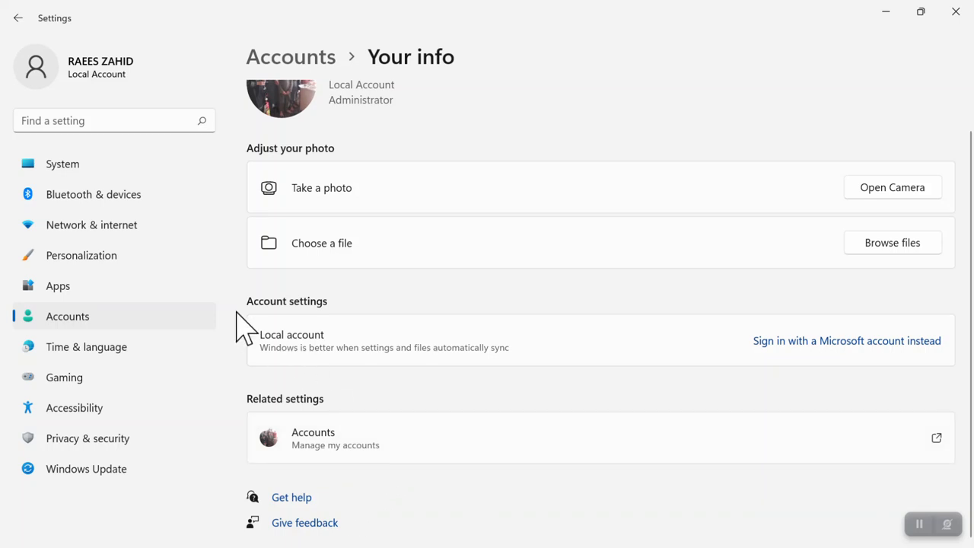
pyautogui.click(28, 20)
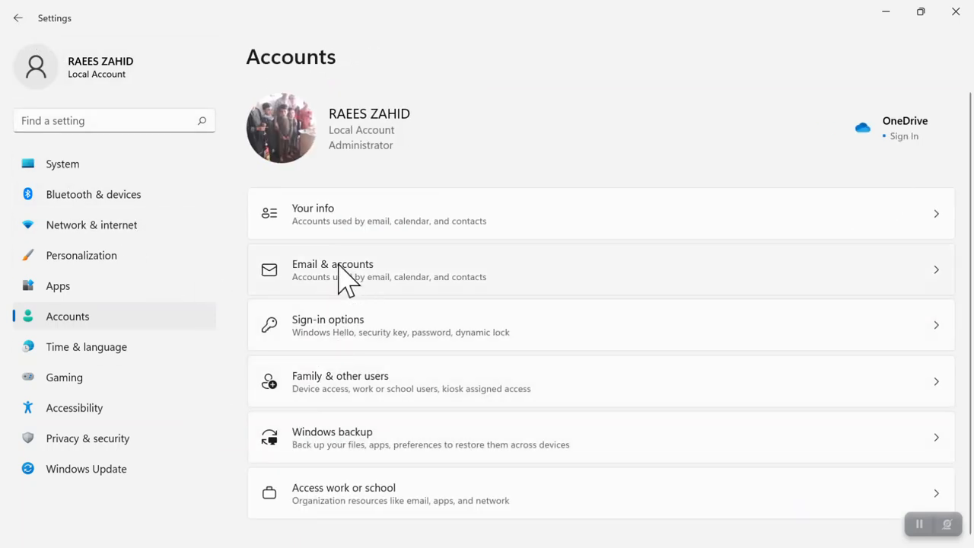
pyautogui.click(340, 271)
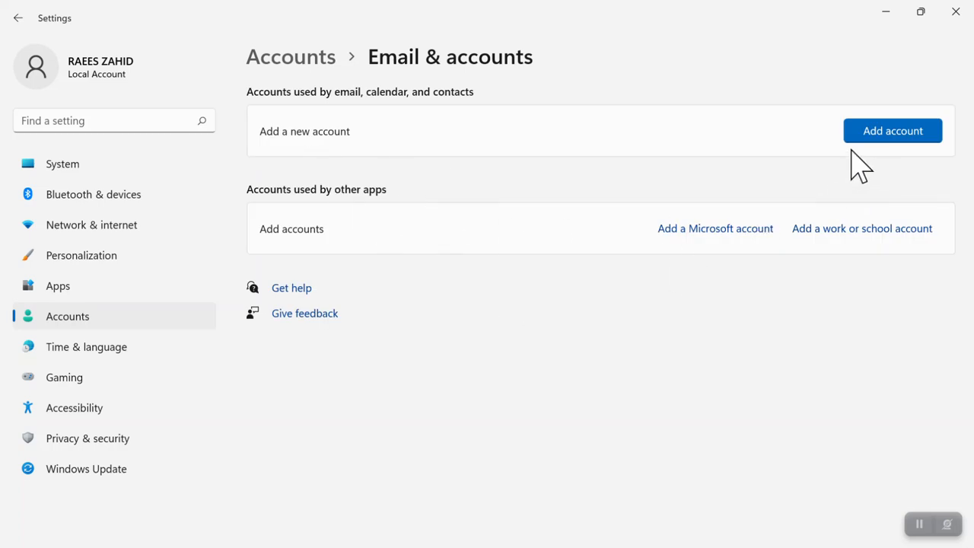
pyautogui.click(899, 134)
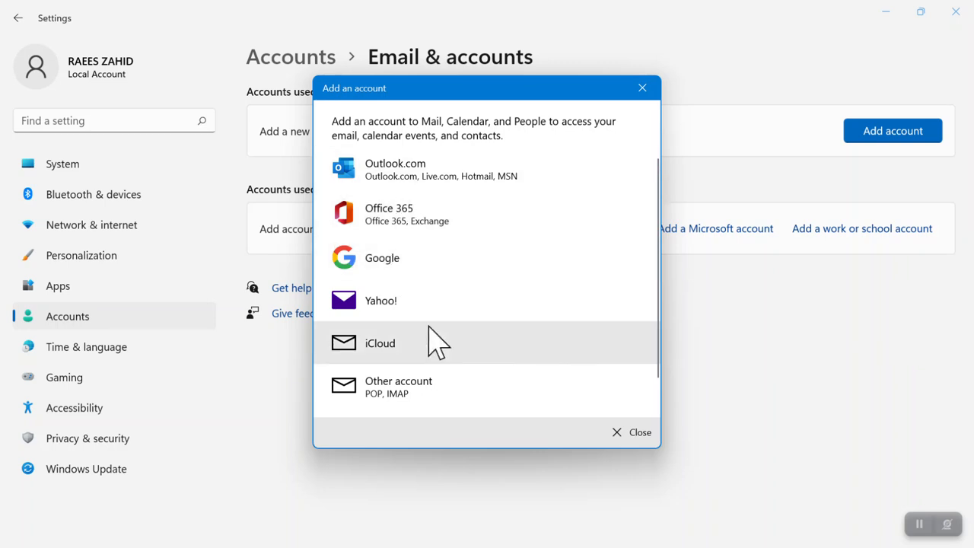
pyautogui.click(630, 434)
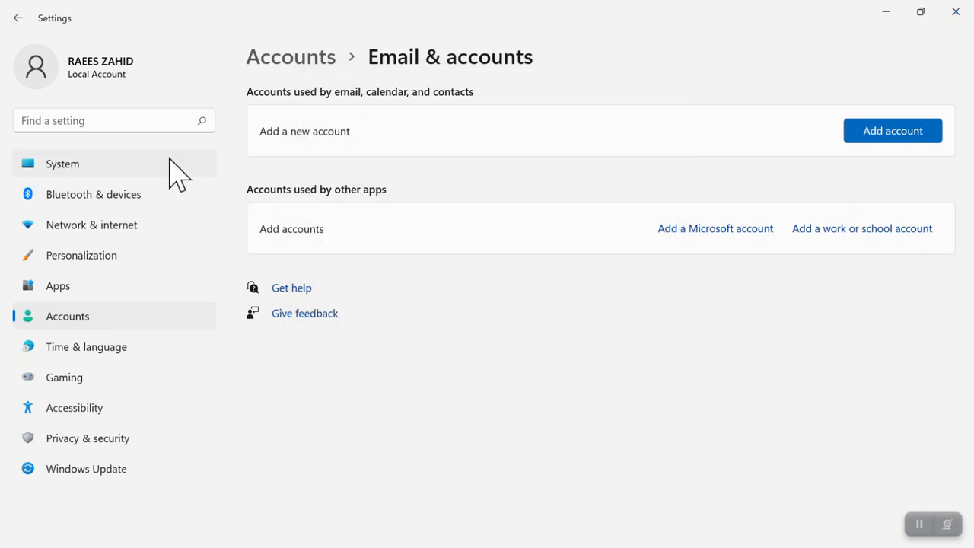
pyautogui.click(18, 19)
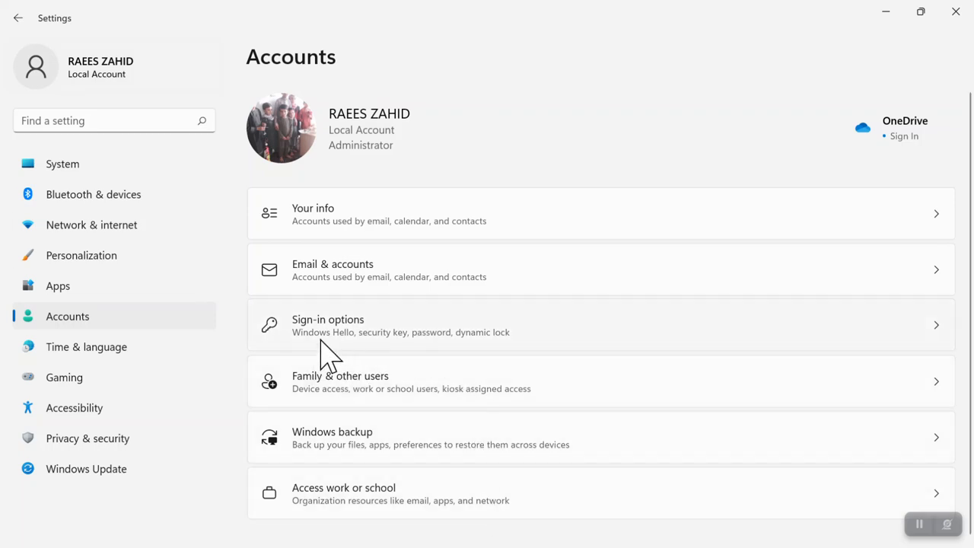
# Step: On Sign-in options, check whether facial and fingerprint recognition are available
pyautogui.click(320, 351)
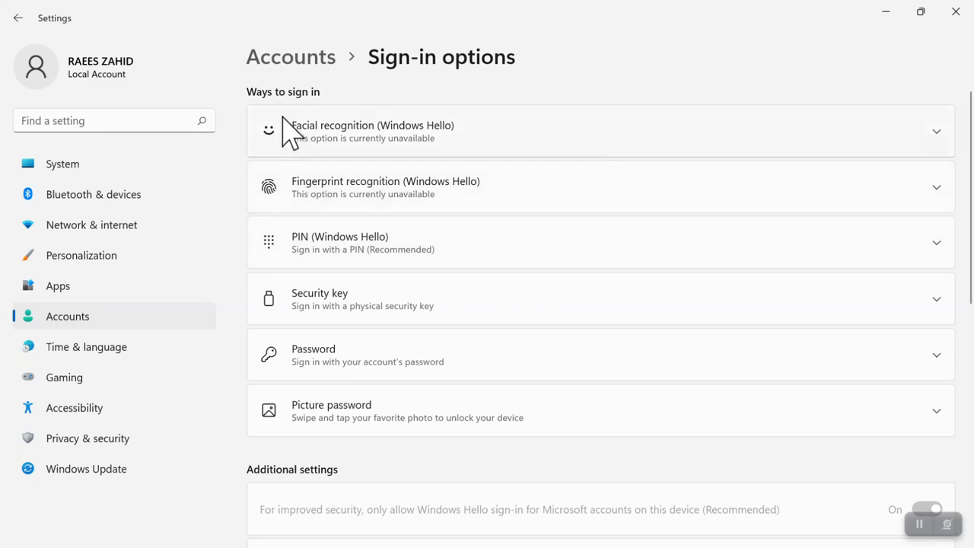
pyautogui.click(372, 135)
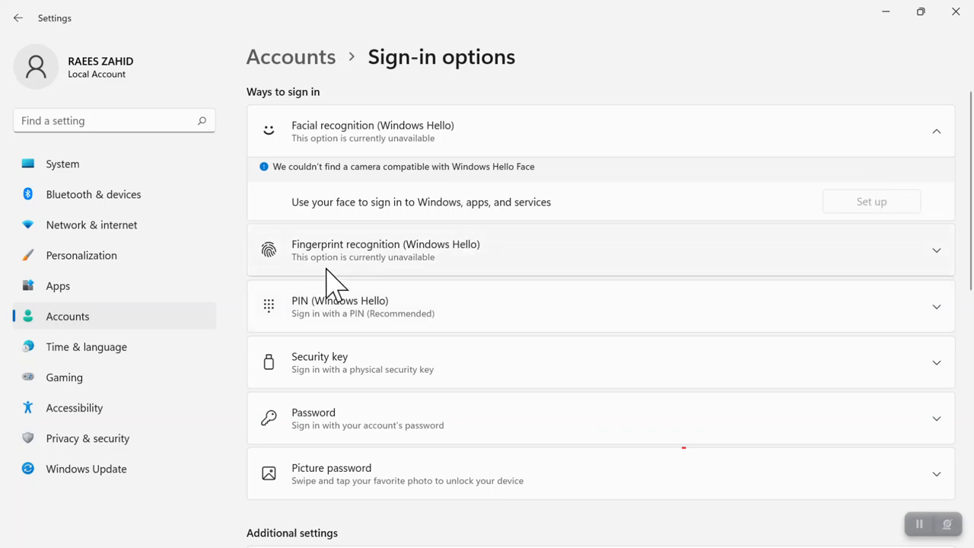
pyautogui.click(392, 265)
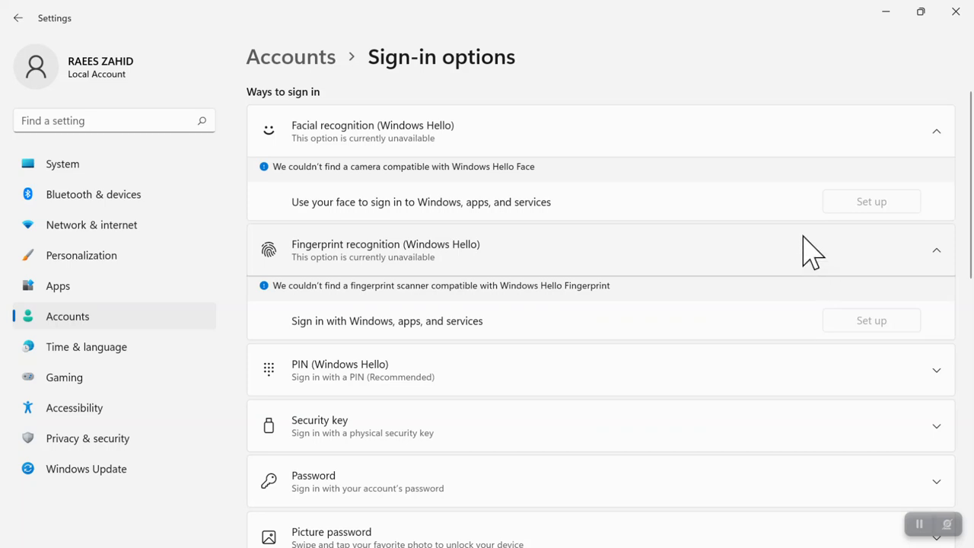
pyautogui.click(936, 250)
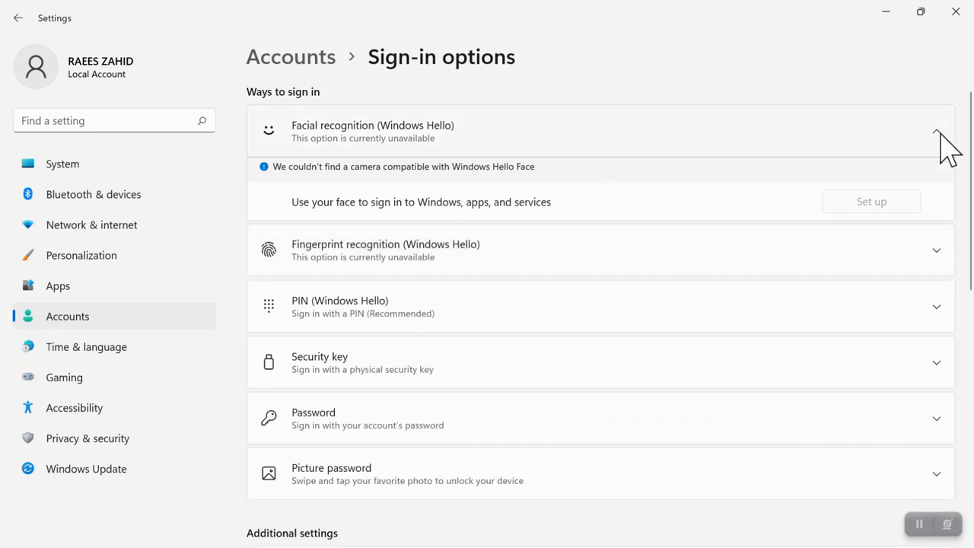
pyautogui.click(939, 142)
pyautogui.click(357, 265)
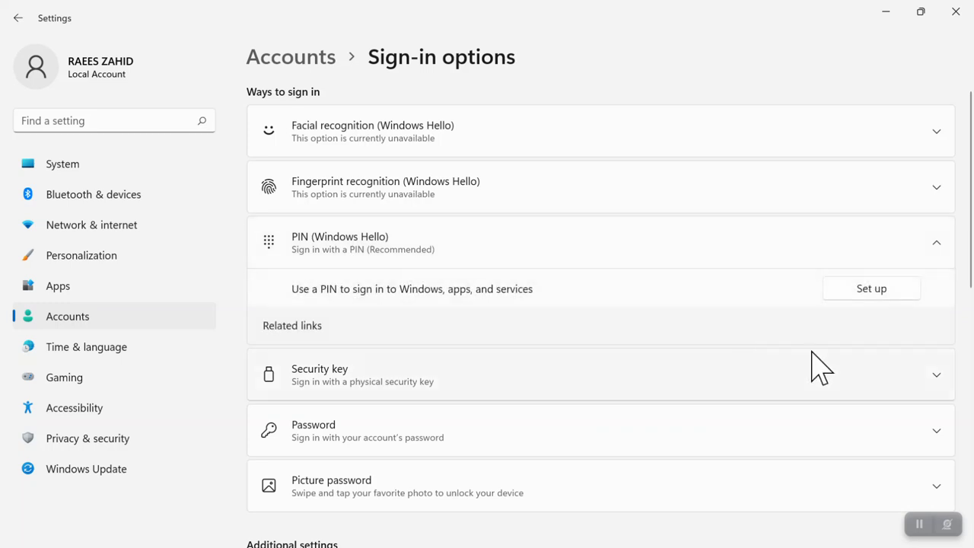
# Step: Set up a Windows Hello PIN, verifying the account password and confirming the new PIN
pyautogui.click(868, 289)
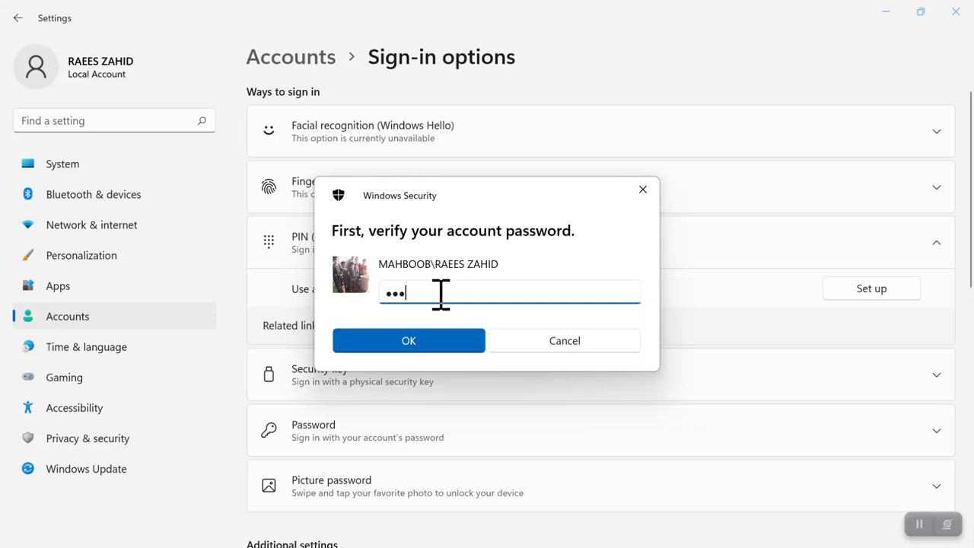
pyautogui.press('Return')
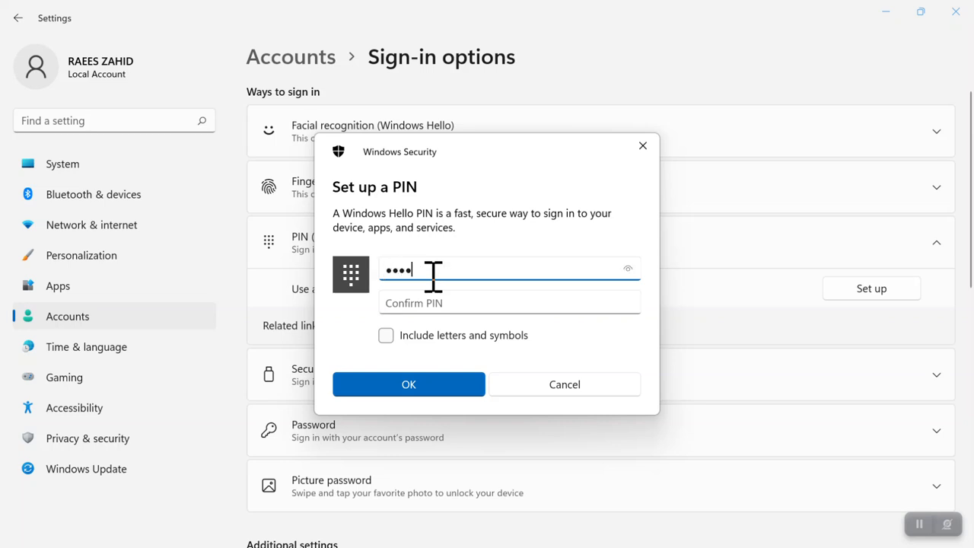
pyautogui.click(454, 302)
pyautogui.write('••••')
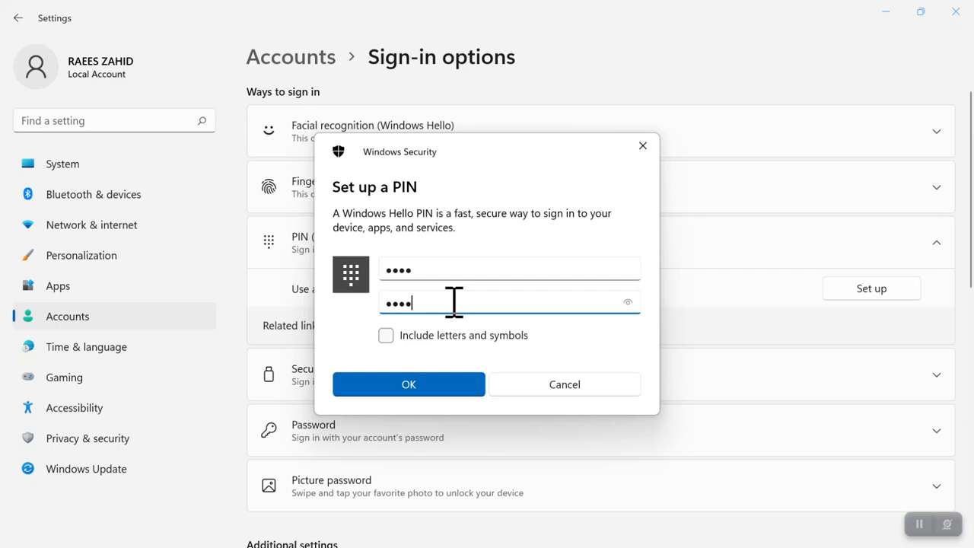
pyautogui.click(411, 390)
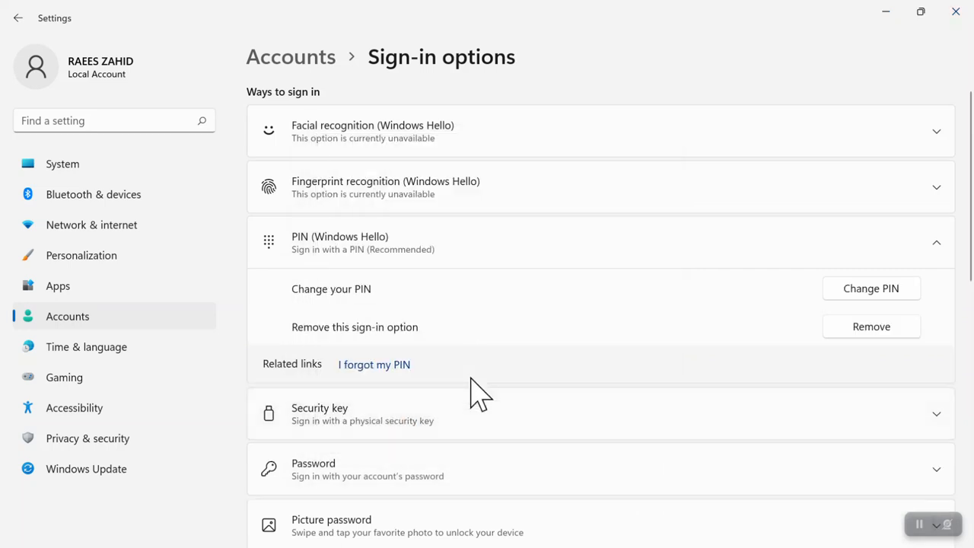
pyautogui.press('super+l')
pyautogui.click(884, 329)
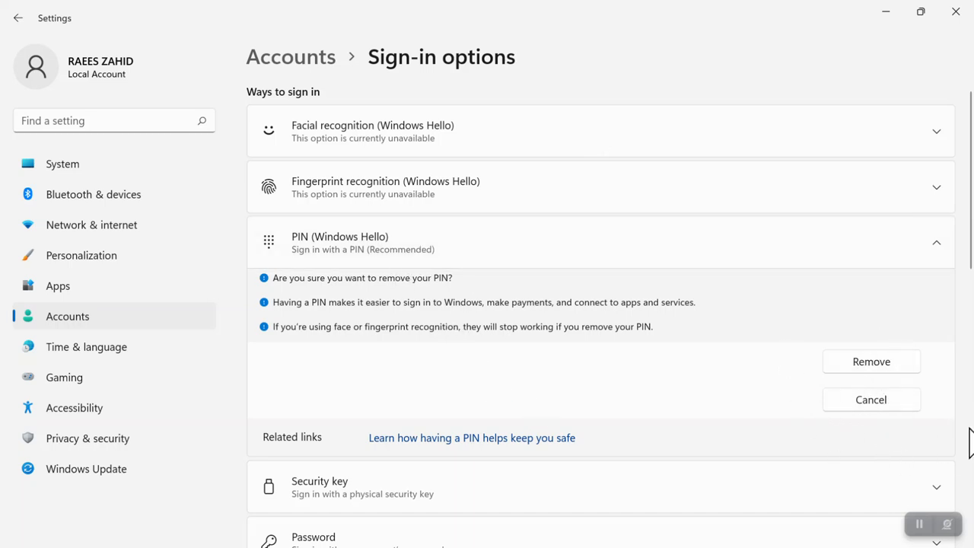
pyautogui.click(943, 244)
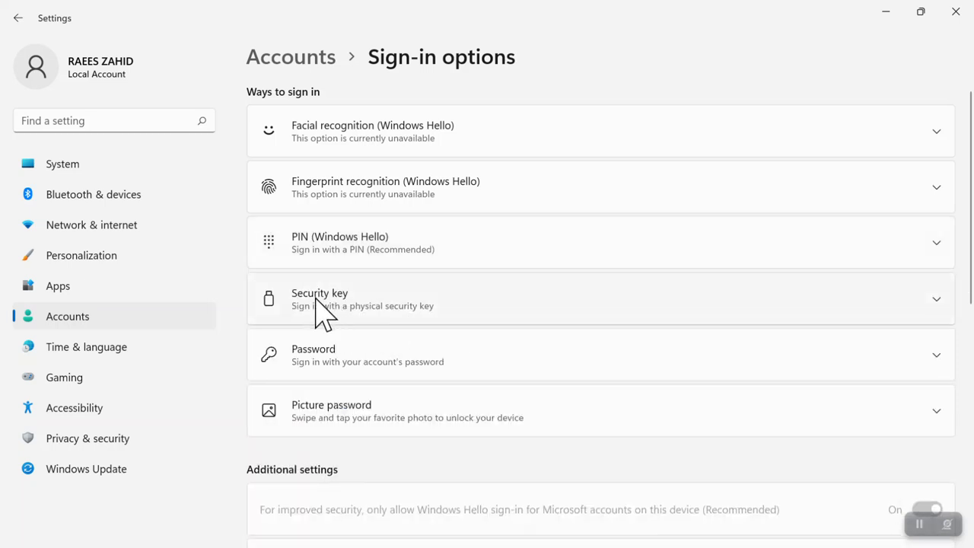
# Step: Expand the Security key and Password options, then choose Change for the password
pyautogui.click(337, 305)
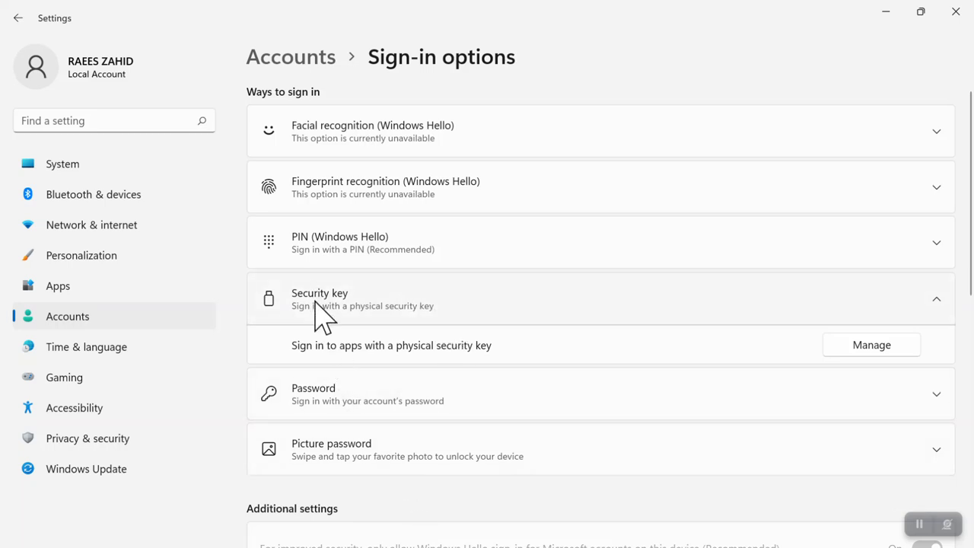
pyautogui.click(357, 411)
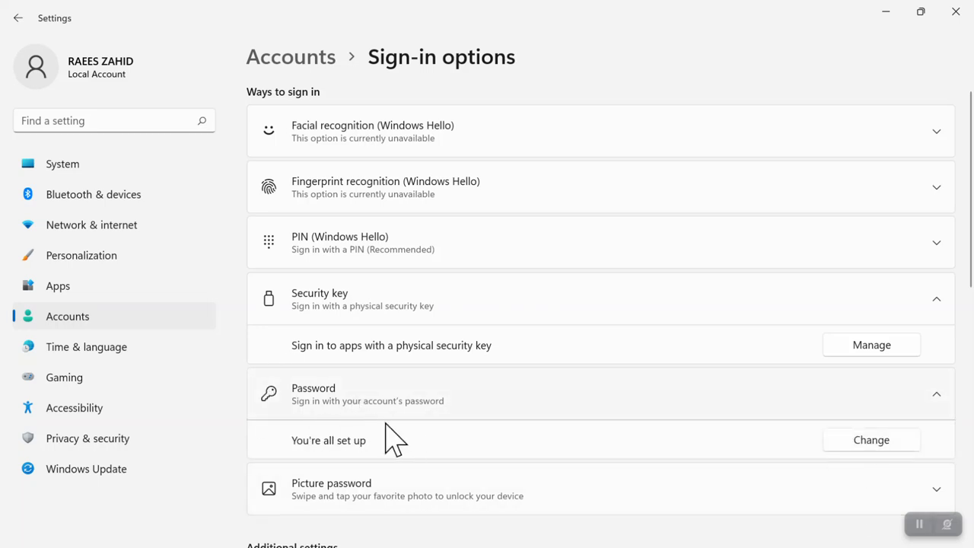
pyautogui.click(869, 448)
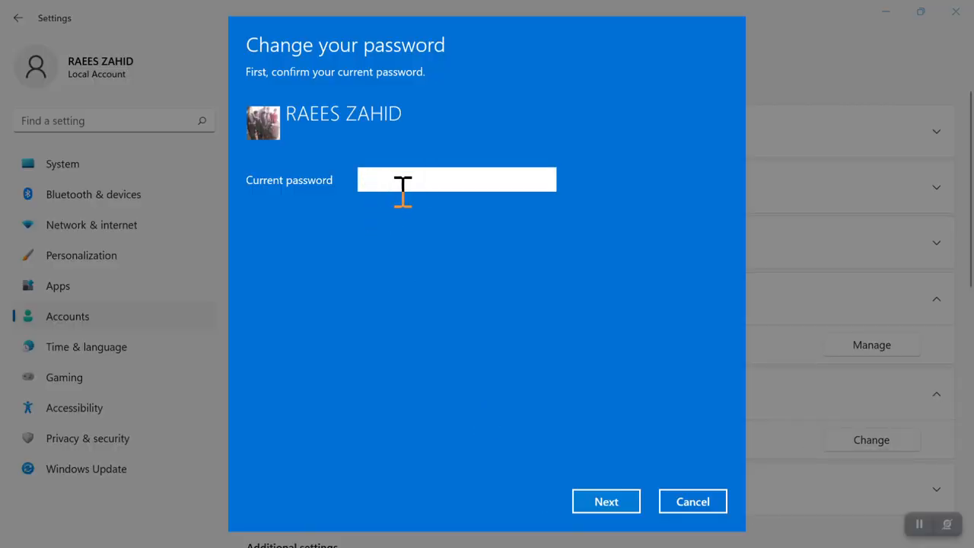
# Step: Verify the current password, step through New, Confirm and Hint fields, then cancel
pyautogui.press('Return')
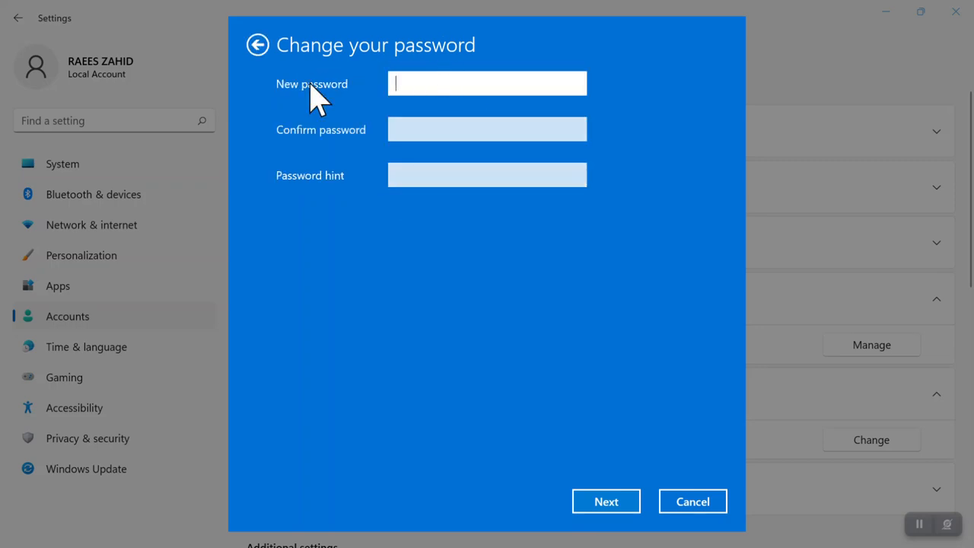
pyautogui.click(426, 133)
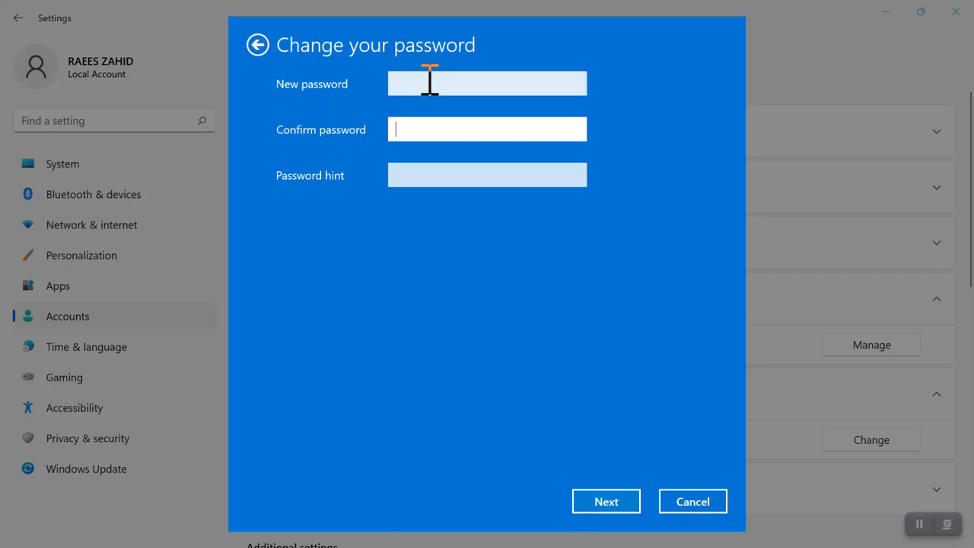
pyautogui.click(415, 174)
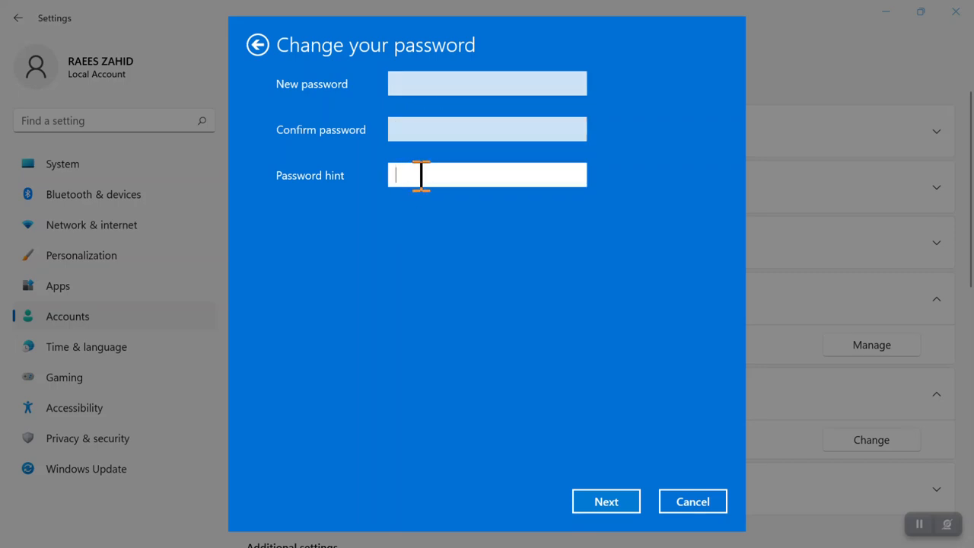
pyautogui.click(439, 83)
pyautogui.click(435, 136)
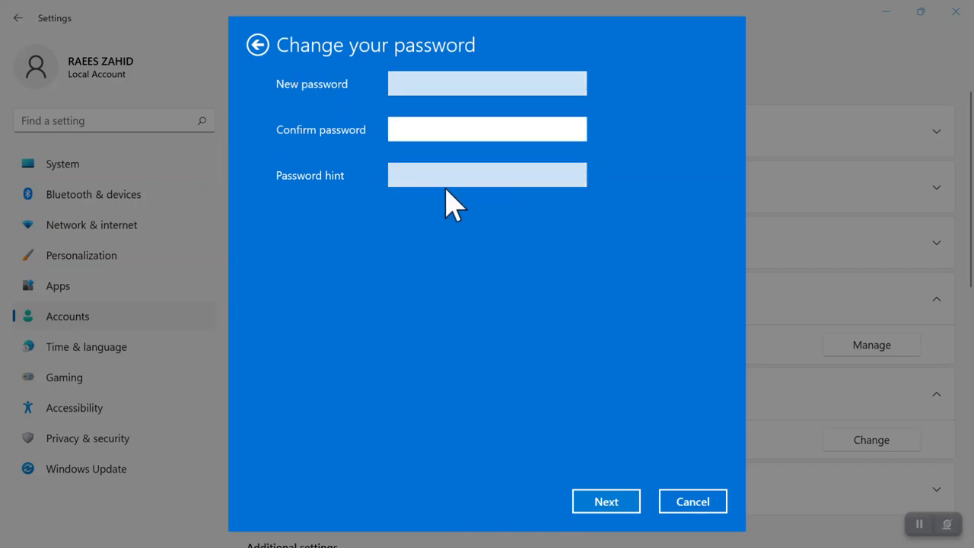
pyautogui.click(404, 176)
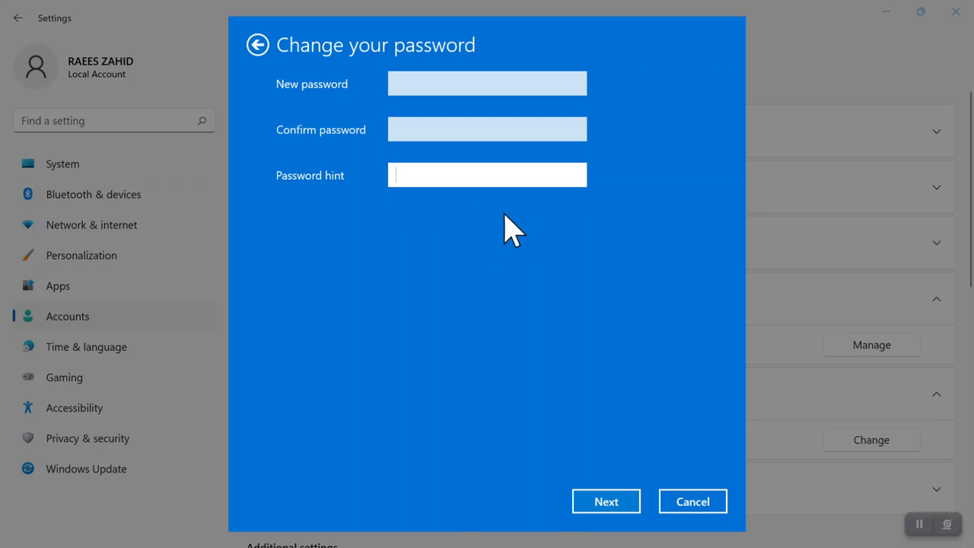
pyautogui.click(704, 502)
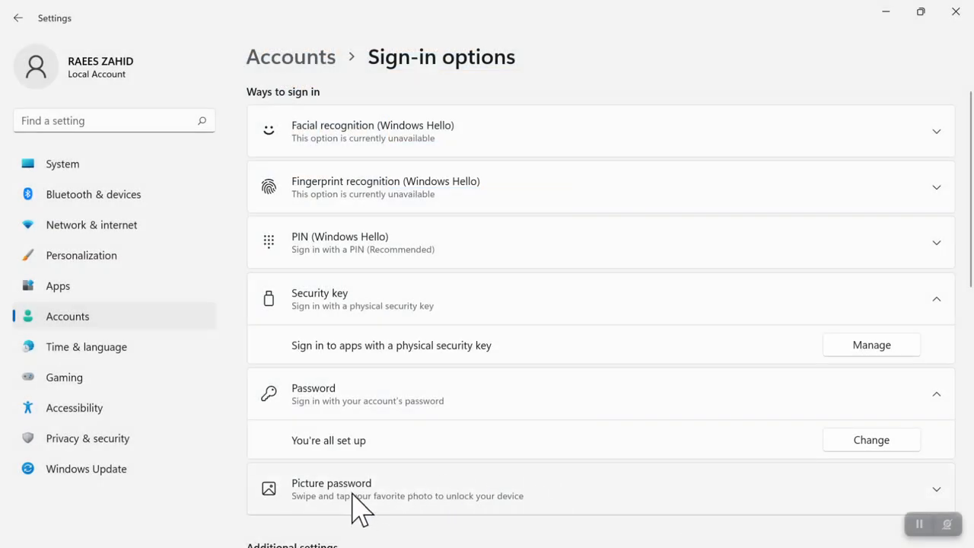
# Step: Remove the existing PIN, confirming with the account password
pyautogui.click(385, 258)
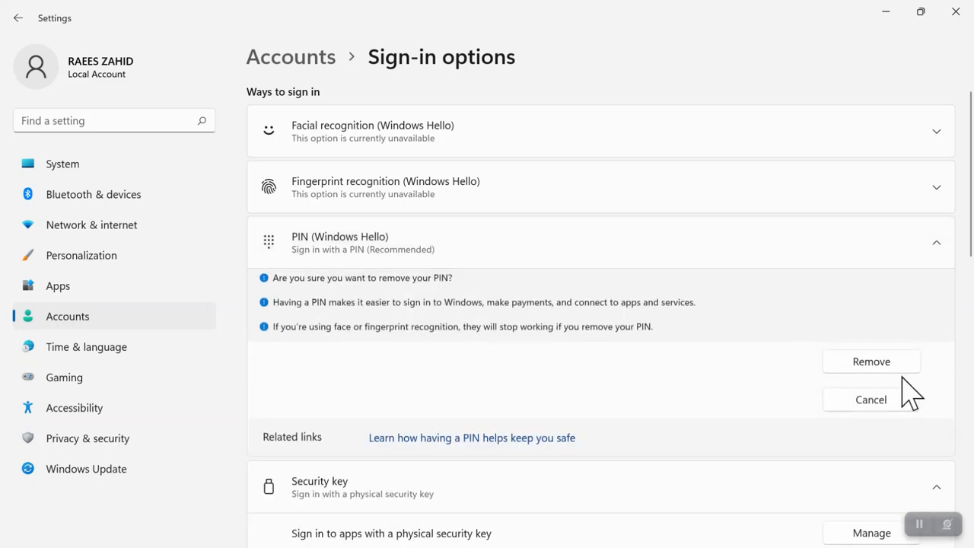
pyautogui.click(882, 365)
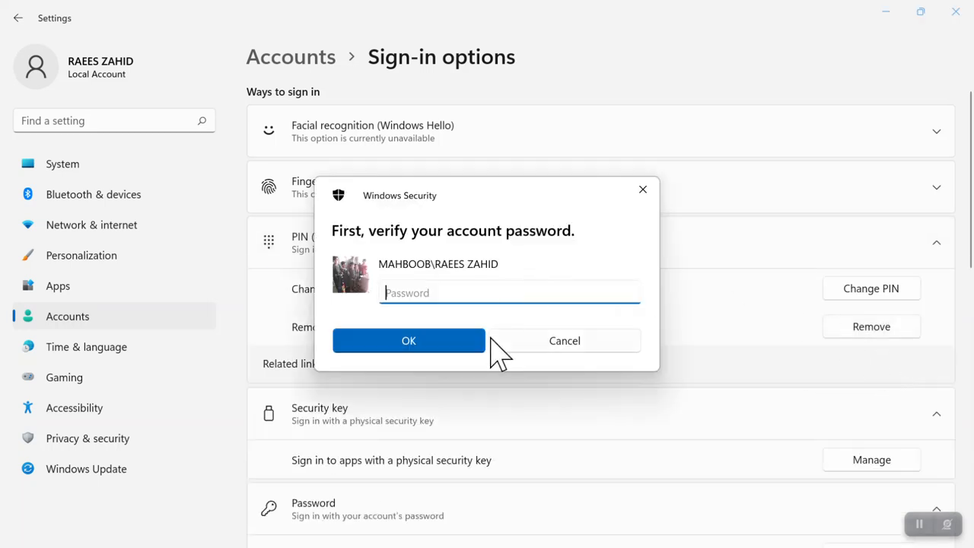
pyautogui.press('Return')
# Step: Set up a new four-digit PIN after verifying the account password, entering it twice
pyautogui.click(877, 286)
pyautogui.press('Return')
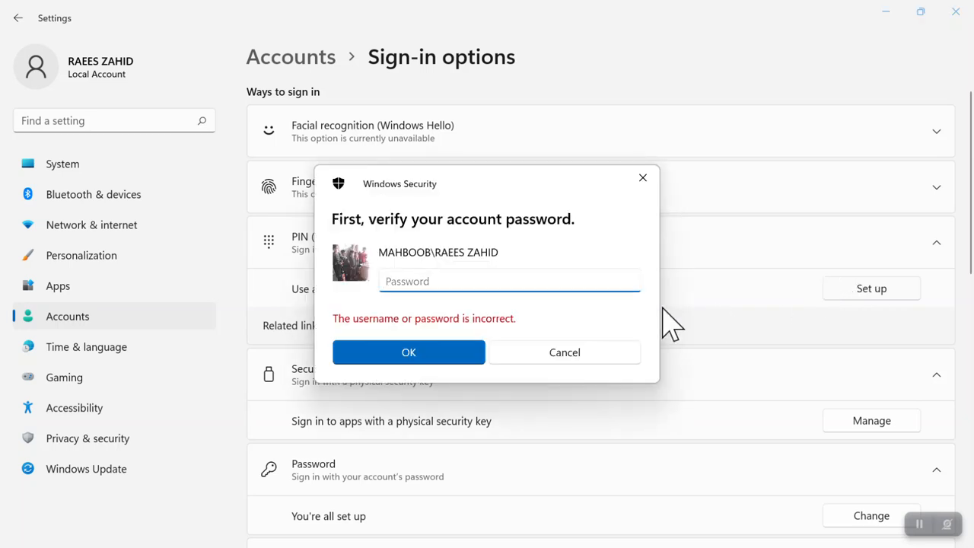
pyautogui.press('Return')
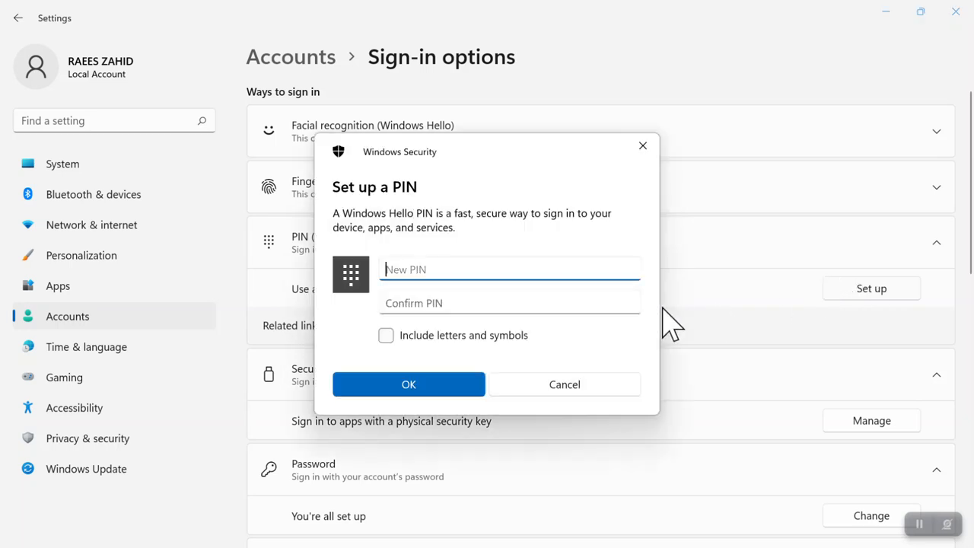
pyautogui.write('1234')
pyautogui.click(513, 302)
pyautogui.write('1234')
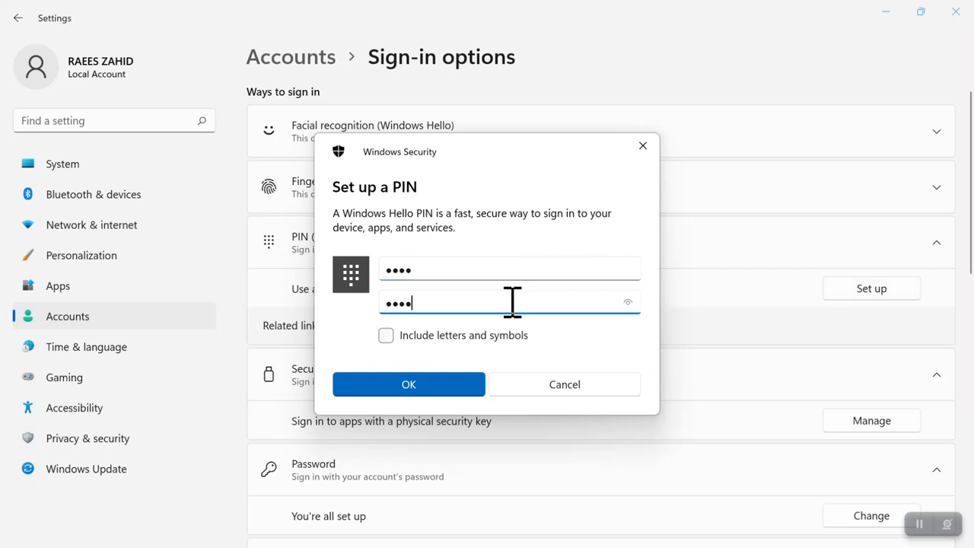
pyautogui.click(398, 385)
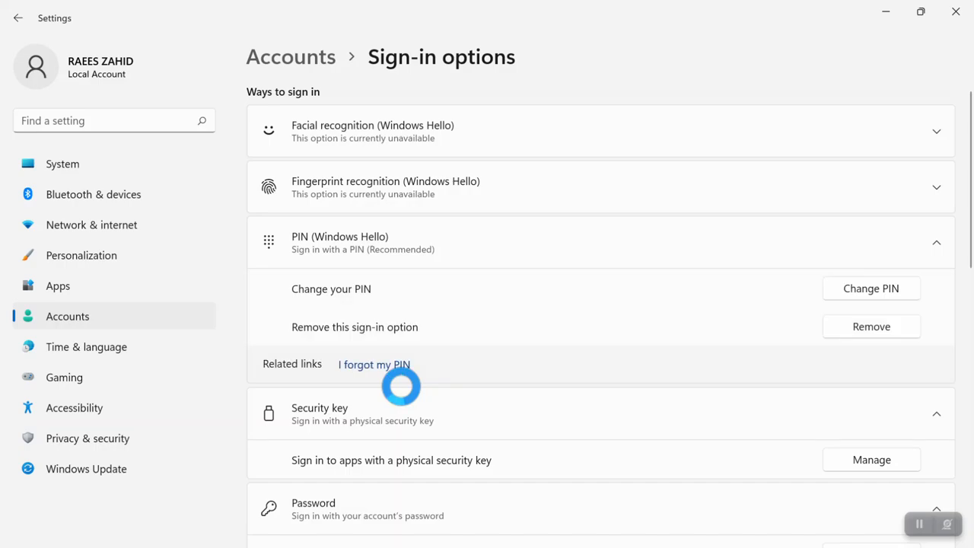
# Step: Lock the PC with Win+L and sign back in with the new PIN
pyautogui.press('super+l')
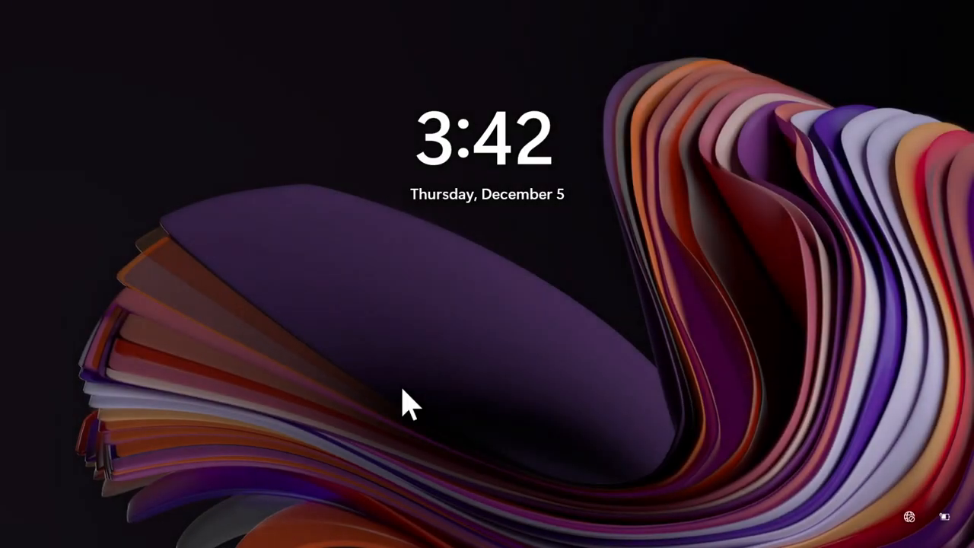
pyautogui.click(480, 359)
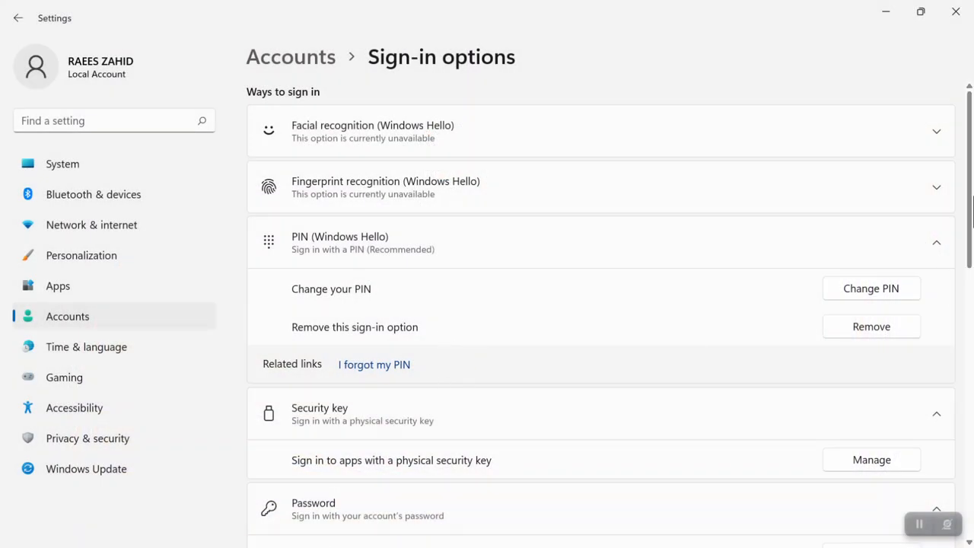
pyautogui.moveTo(972, 202); pyautogui.dragTo(964, 282)
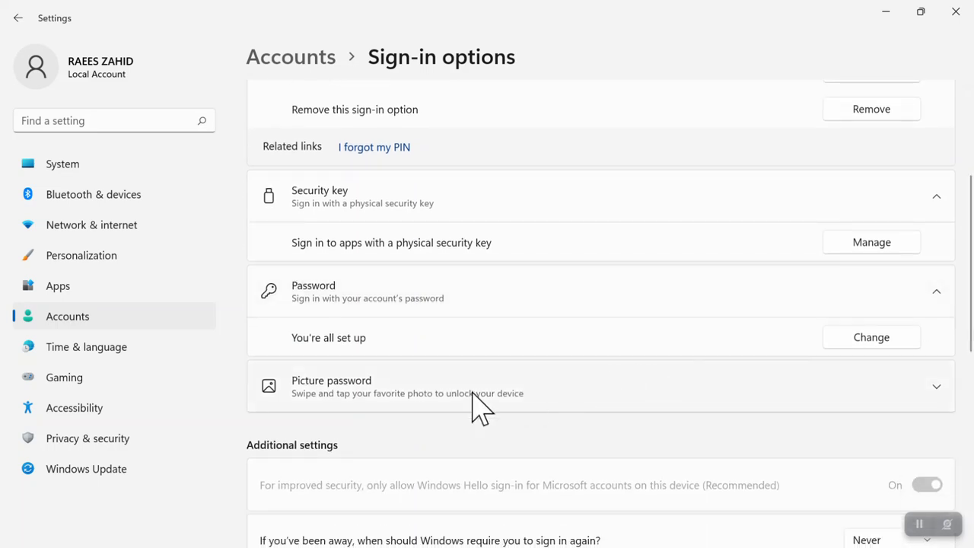
# Step: Add a picture password under Sign-in options and confirm identity by entering the account password
pyautogui.click(337, 396)
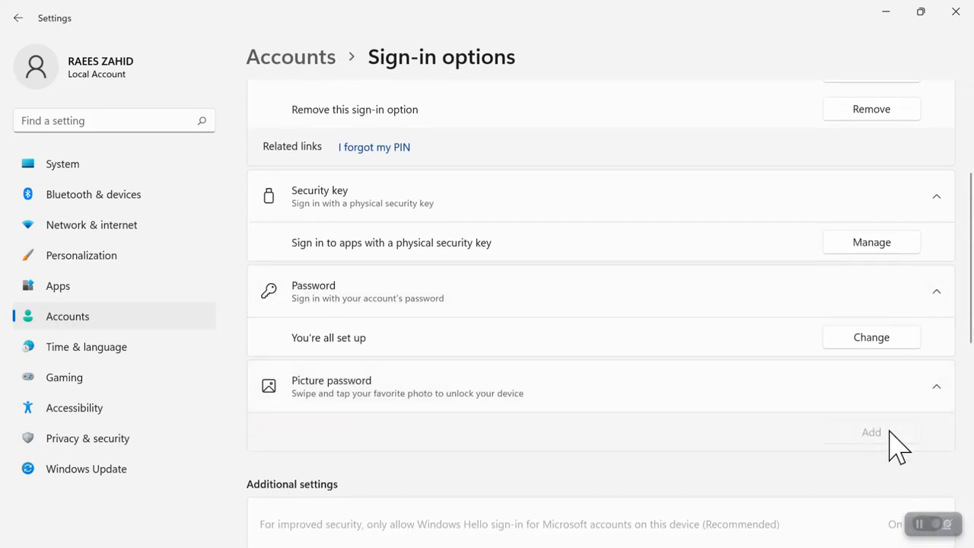
pyautogui.click(871, 435)
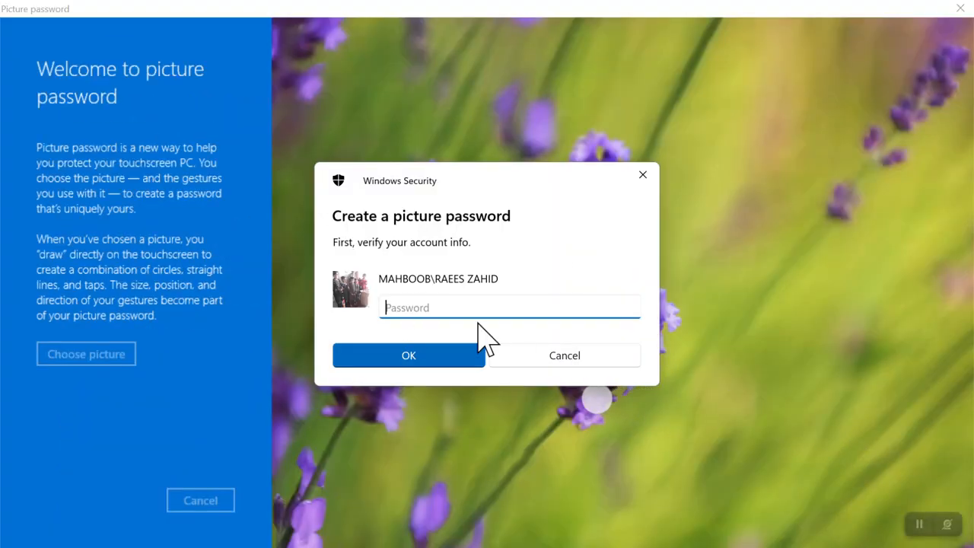
pyautogui.write('•••••')
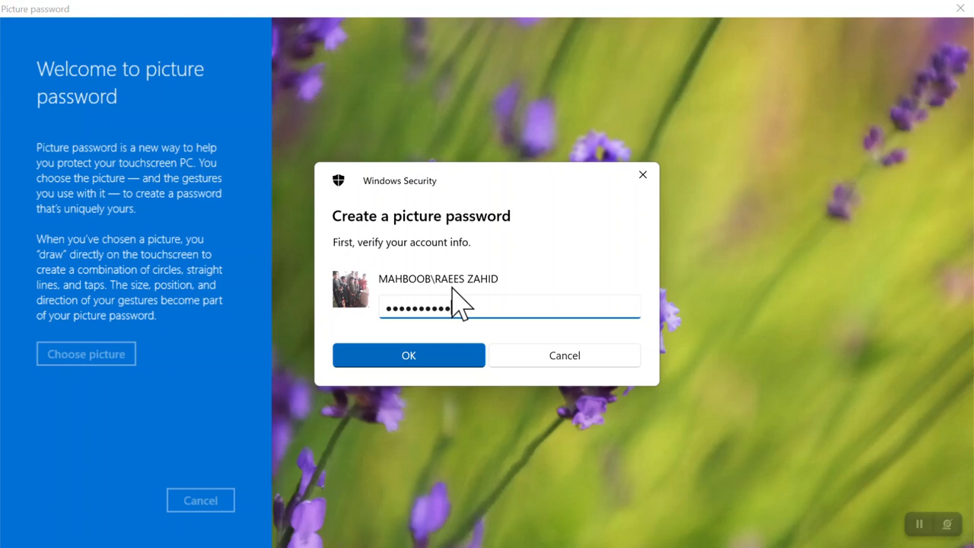
pyautogui.write('••')
pyautogui.press('Return')
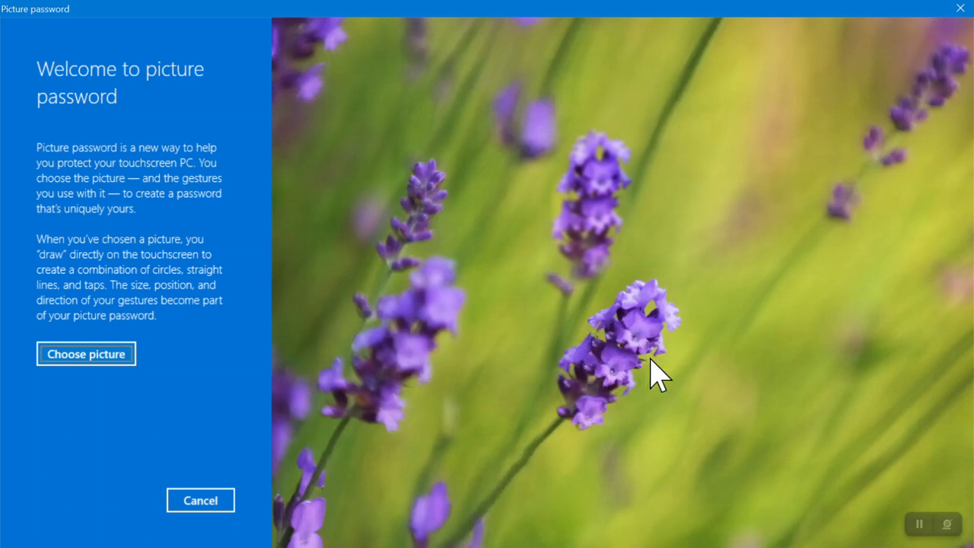
# Step: Choose the blue SG crown logo from Local Disk (D:), shift it lower in the frame, and use it
pyautogui.click(74, 356)
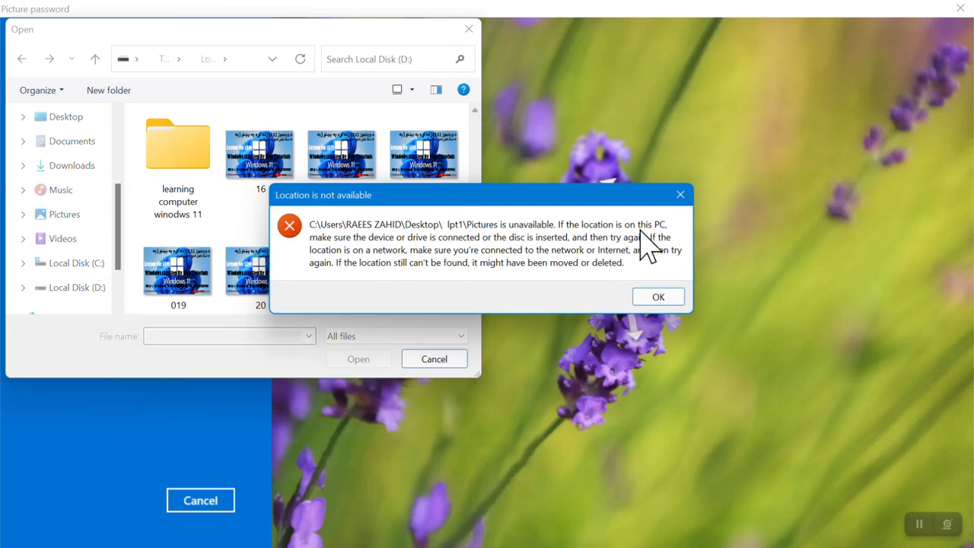
pyautogui.click(681, 195)
pyautogui.moveTo(473, 141); pyautogui.dragTo(495, 289)
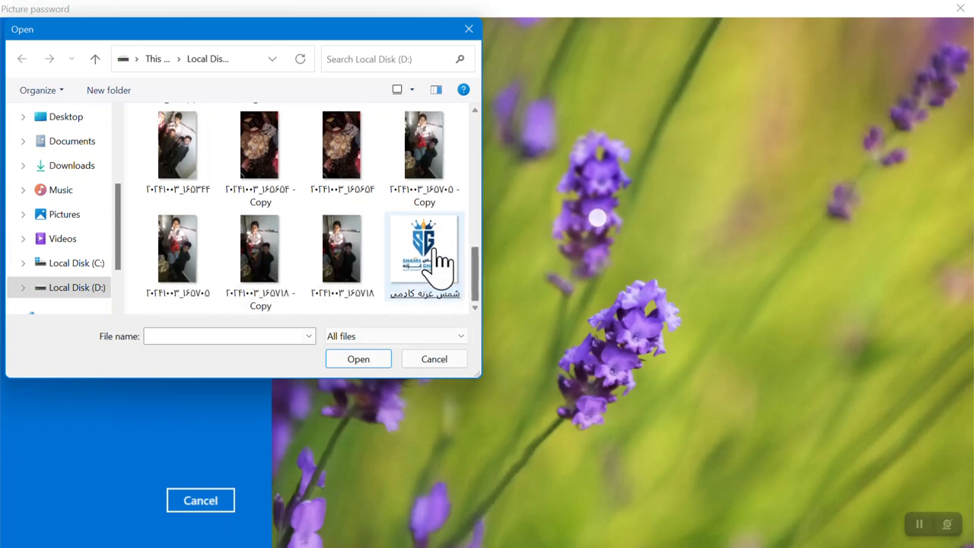
pyautogui.doubleClick(453, 266)
pyautogui.moveTo(692, 142); pyautogui.dragTo(685, 236)
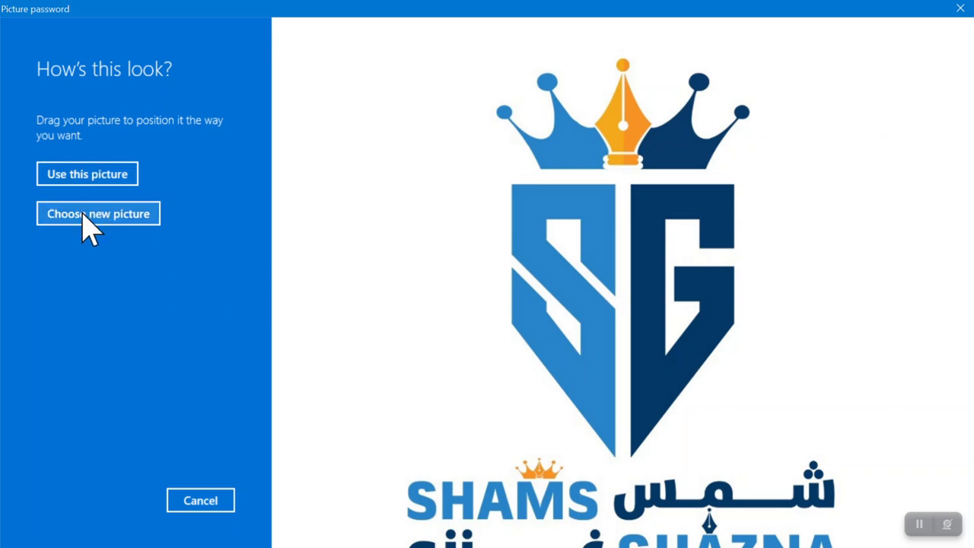
pyautogui.click(103, 181)
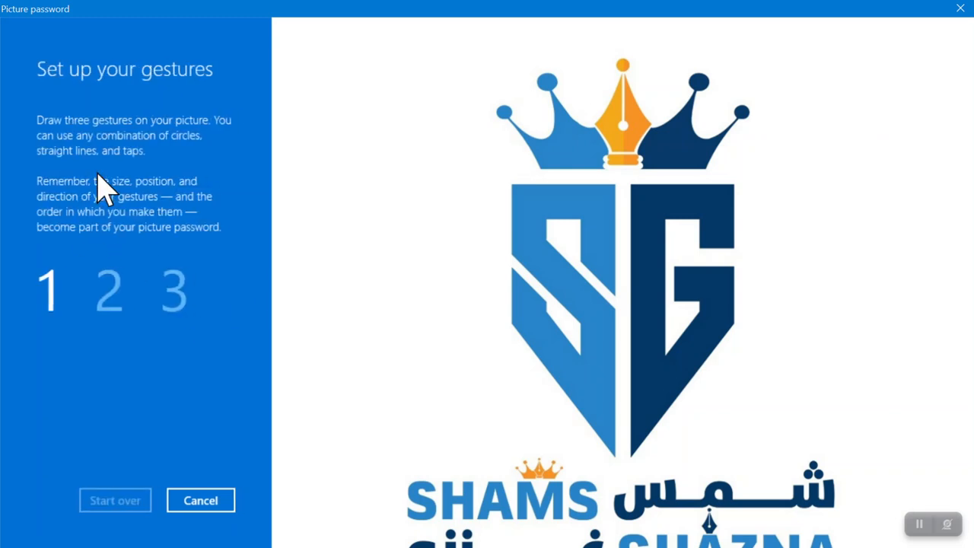